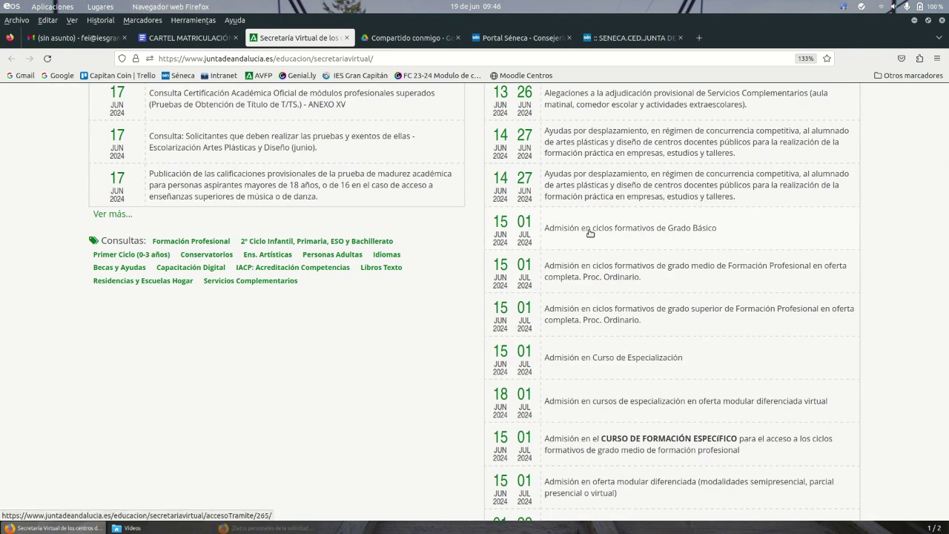
Step: Open the admission procedure for Grado Básico training cycles and choose access with iANDE authentication
{"action": "left_click", "coordinate": [607, 230]}
{"action": "scroll", "coordinate": [558, 310], "scroll_direction": "down", "scroll_amount": 2}
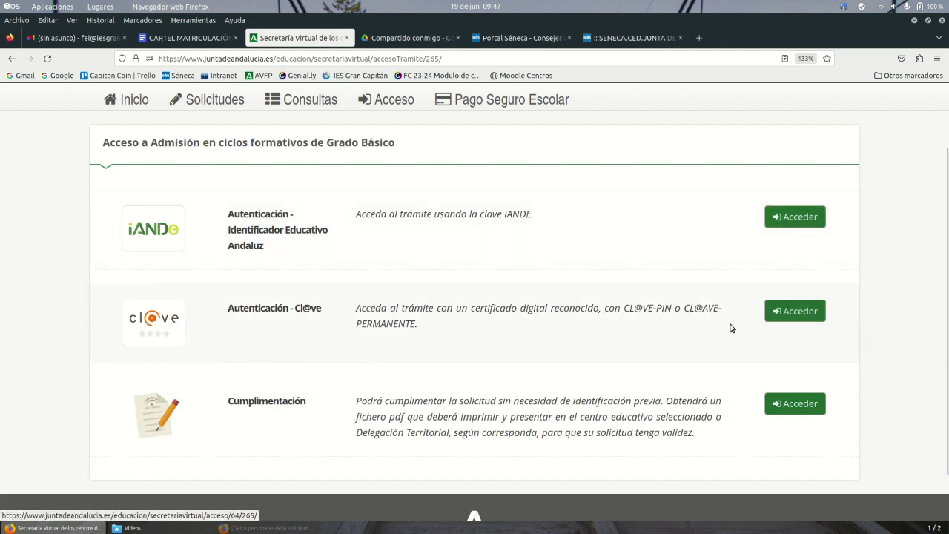
{"action": "scroll", "coordinate": [701, 327], "scroll_direction": "up", "scroll_amount": 2}
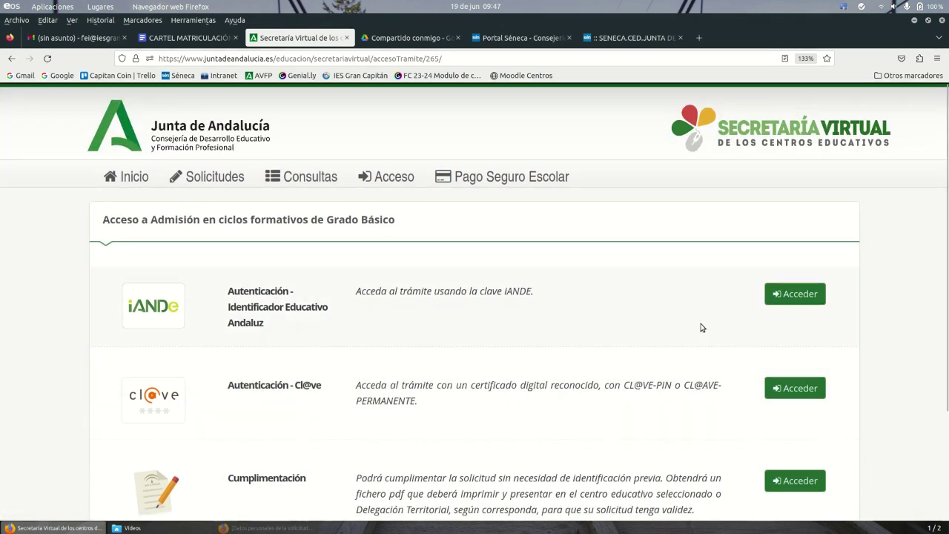
{"action": "left_click", "coordinate": [790, 295]}
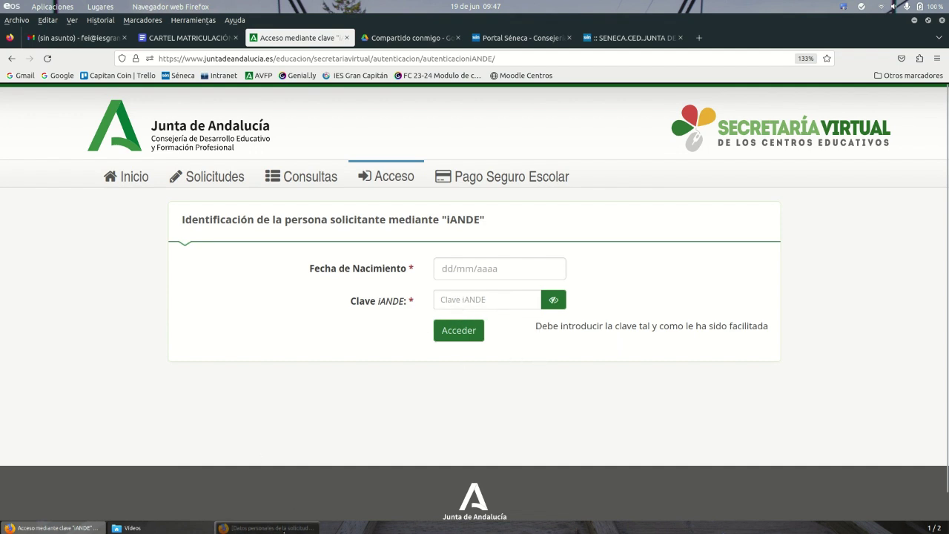
Step: Switch to the browser window showing the personal data page of the Educación Secundaria Obligatoria enrolment
{"action": "key", "text": "alt+Tab"}
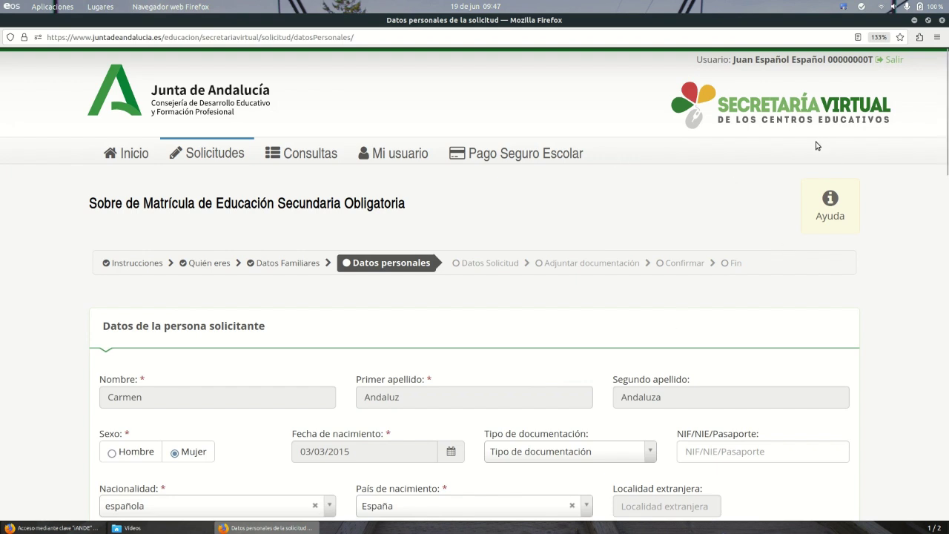
{"action": "left_click", "coordinate": [843, 7]}
{"action": "left_click", "coordinate": [845, 60]}
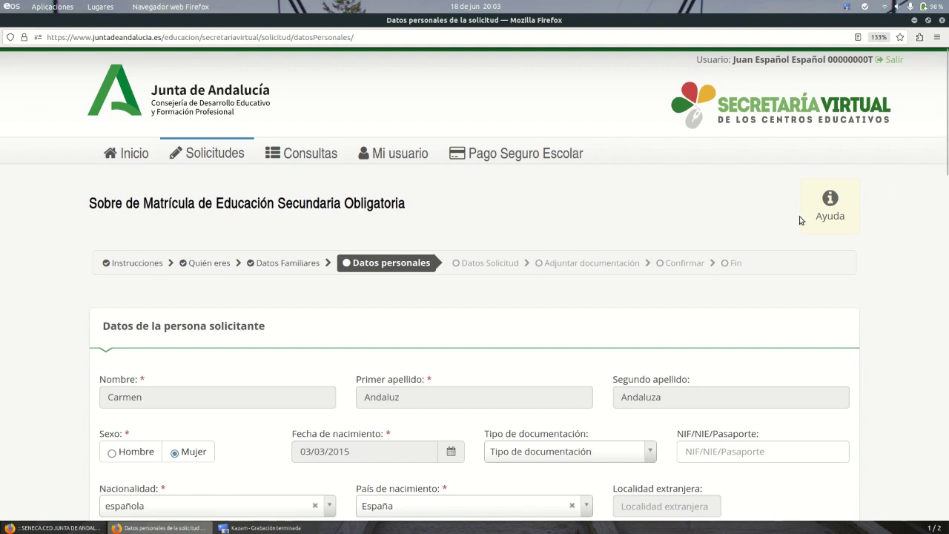
Step: Review the applicant's personal data, including the document type options, the address and the telephone field
{"action": "scroll", "coordinate": [779, 228], "scroll_direction": "down", "scroll_amount": 5}
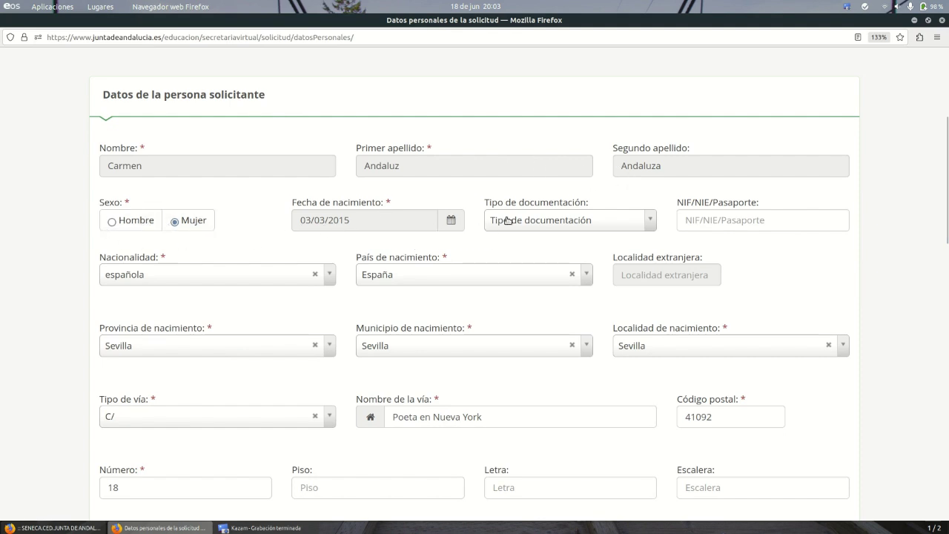
{"action": "left_click", "coordinate": [623, 218]}
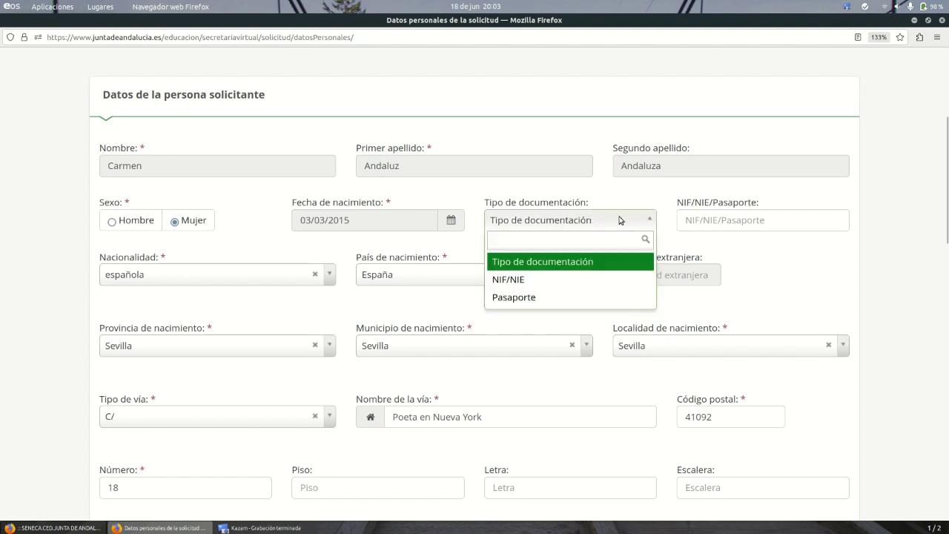
{"action": "left_click", "coordinate": [627, 190]}
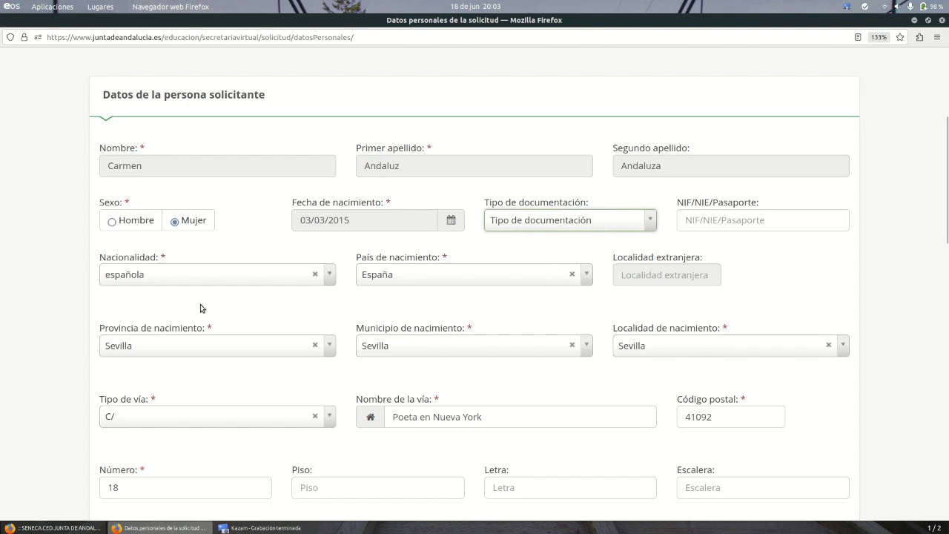
{"action": "scroll", "coordinate": [233, 315], "scroll_direction": "down", "scroll_amount": 2}
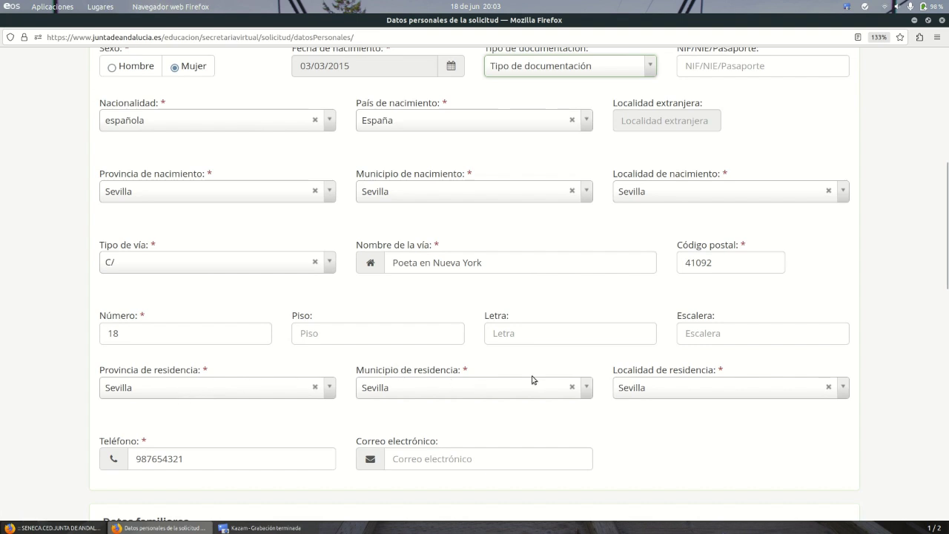
{"action": "scroll", "coordinate": [655, 304], "scroll_direction": "down", "scroll_amount": 3}
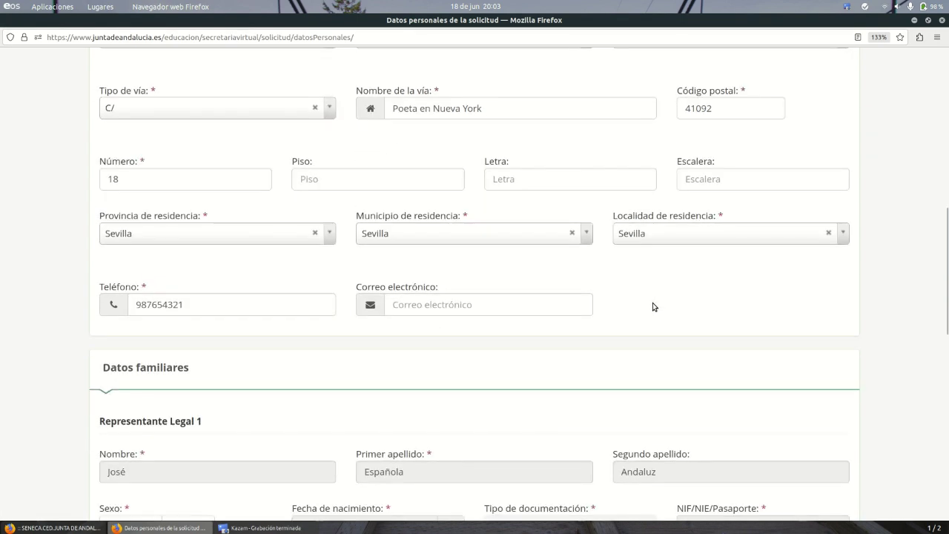
{"action": "left_click", "coordinate": [291, 303]}
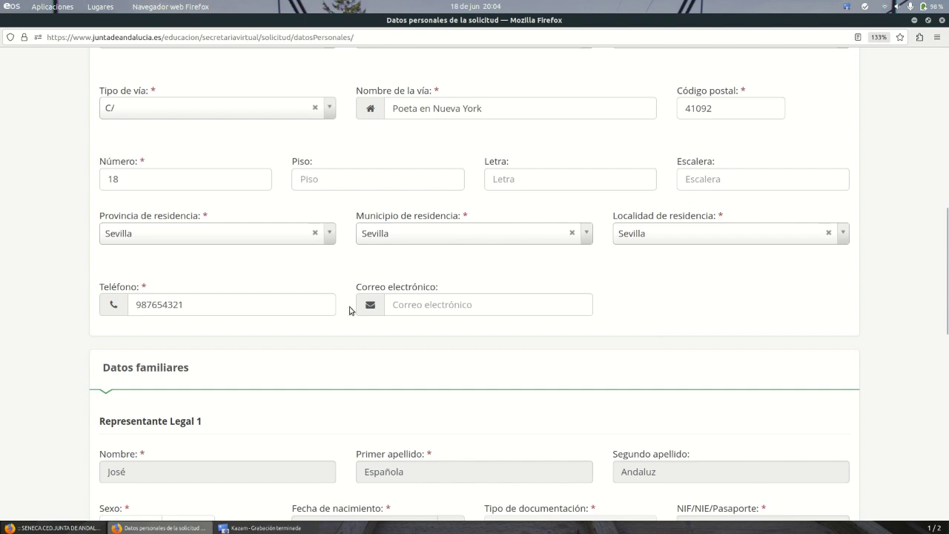
{"action": "left_click", "coordinate": [180, 305]}
{"action": "key", "text": "BackSpace"}
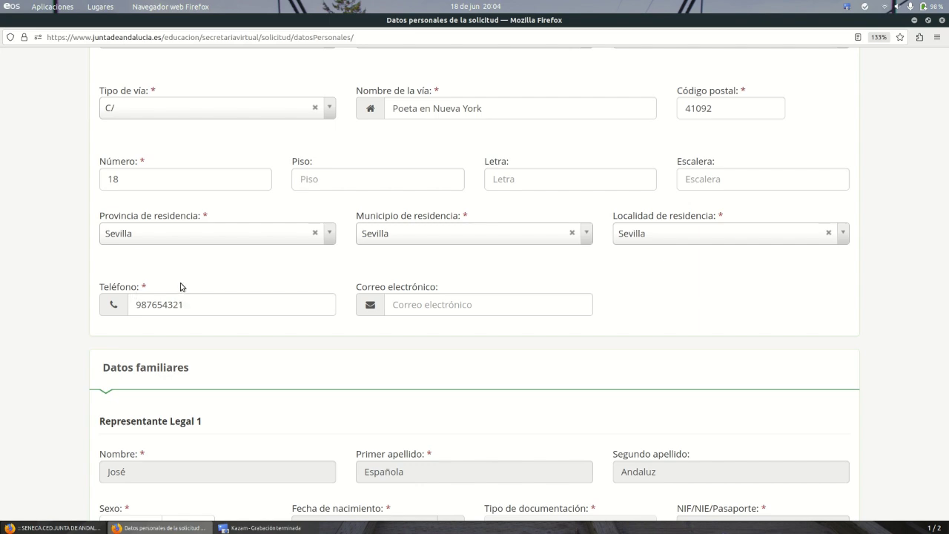
Step: Review the data of Representante Legal 1 in the family section and check the options under "En calidad de"
{"action": "scroll", "coordinate": [206, 282], "scroll_direction": "down", "scroll_amount": 4}
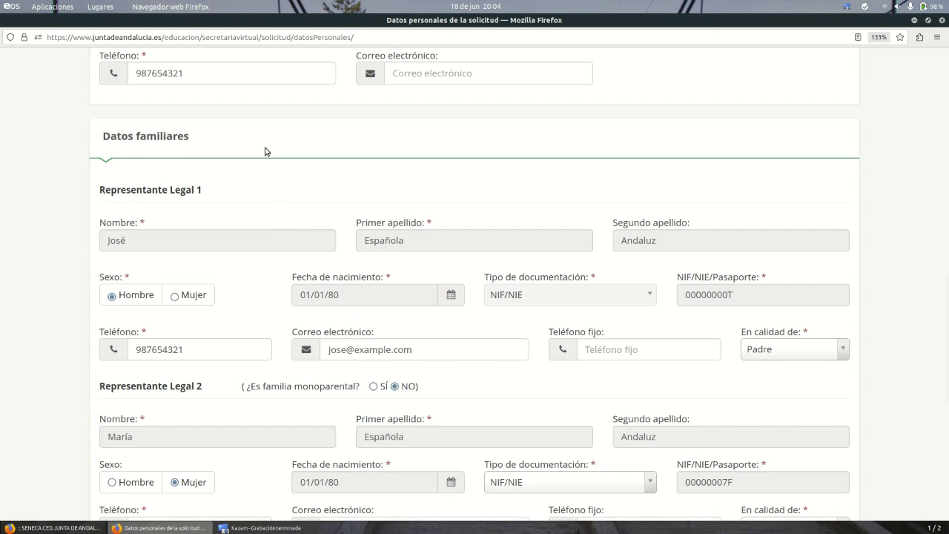
{"action": "scroll", "coordinate": [265, 152], "scroll_direction": "down", "scroll_amount": 2}
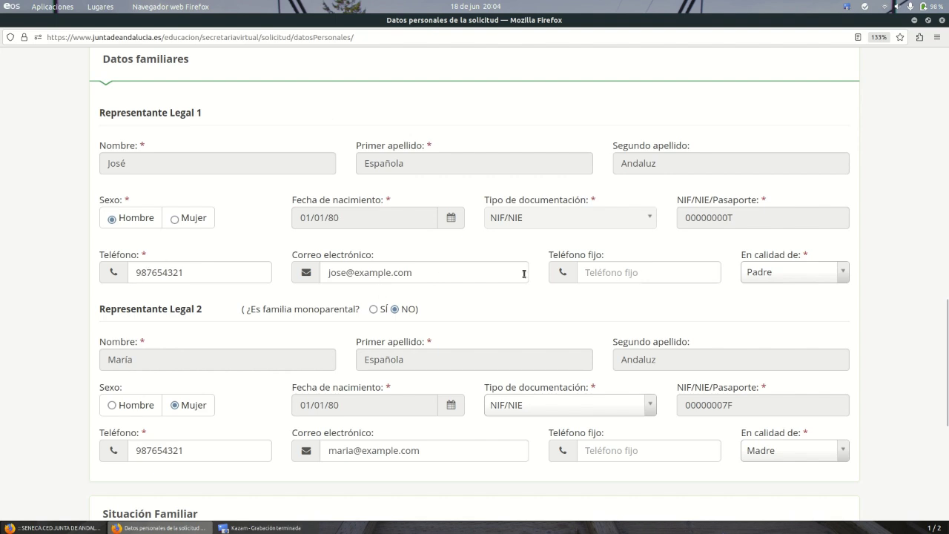
{"action": "left_click", "coordinate": [769, 275]}
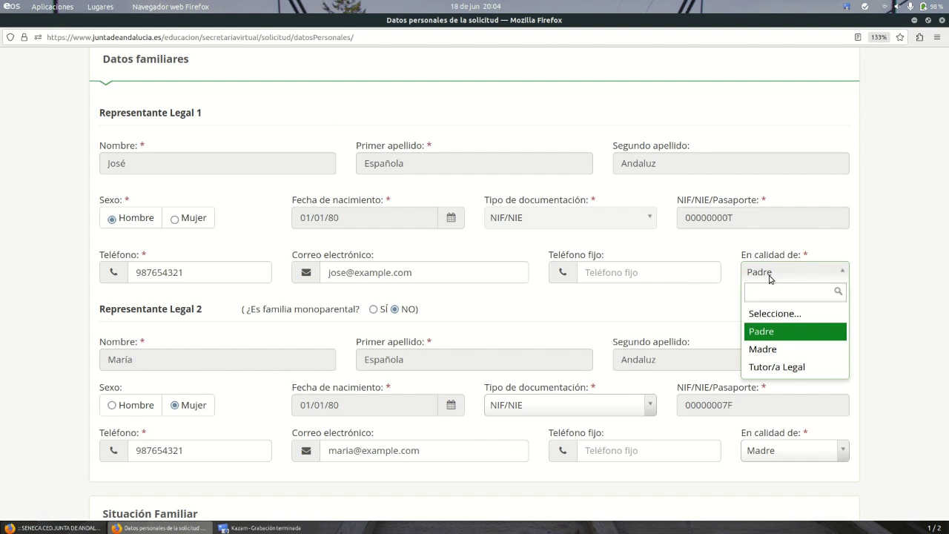
{"action": "left_click", "coordinate": [769, 273]}
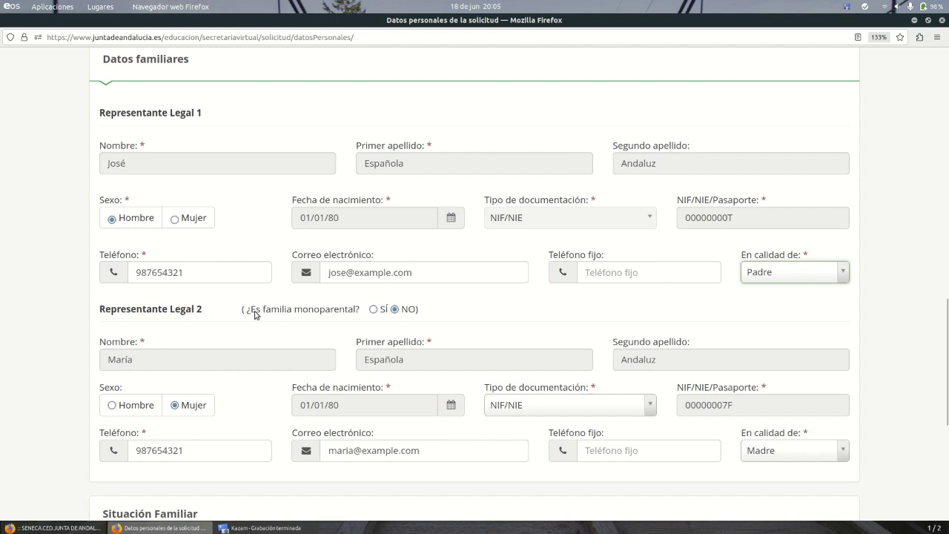
Step: Mark the family as monoparental, set it back to NO, and review the second representative and family situation sections
{"action": "left_click", "coordinate": [374, 310]}
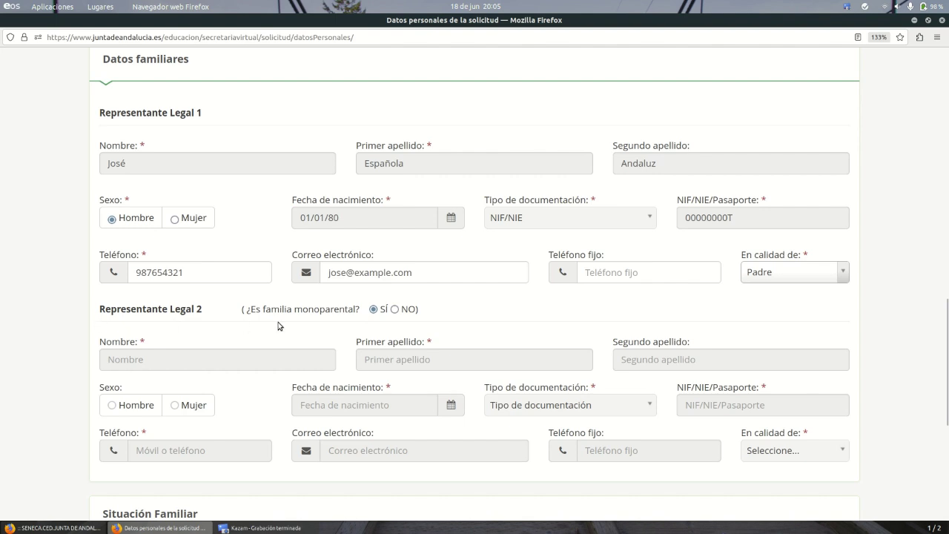
{"action": "left_click", "coordinate": [394, 310]}
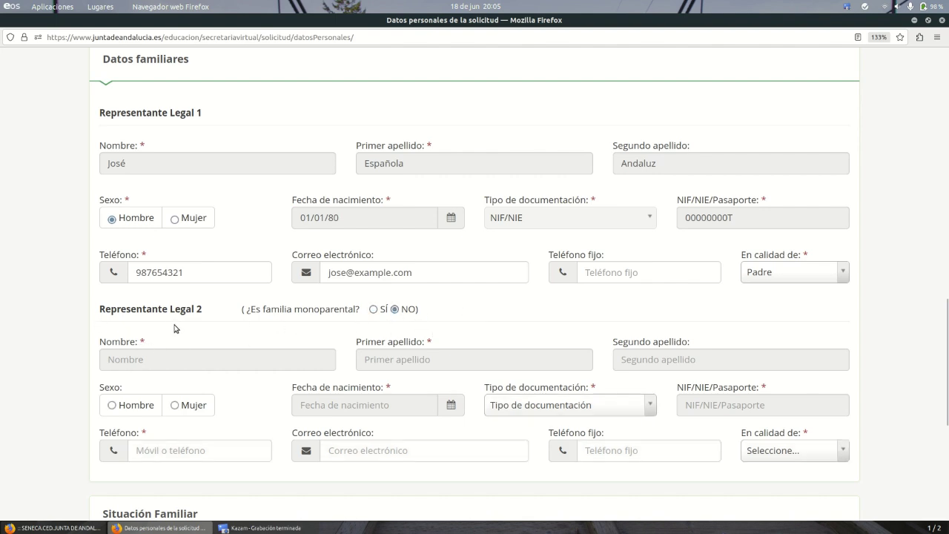
{"action": "scroll", "coordinate": [182, 330], "scroll_direction": "down", "scroll_amount": 1}
{"action": "scroll", "coordinate": [199, 262], "scroll_direction": "up", "scroll_amount": 1}
{"action": "scroll", "coordinate": [212, 133], "scroll_direction": "down", "scroll_amount": 1}
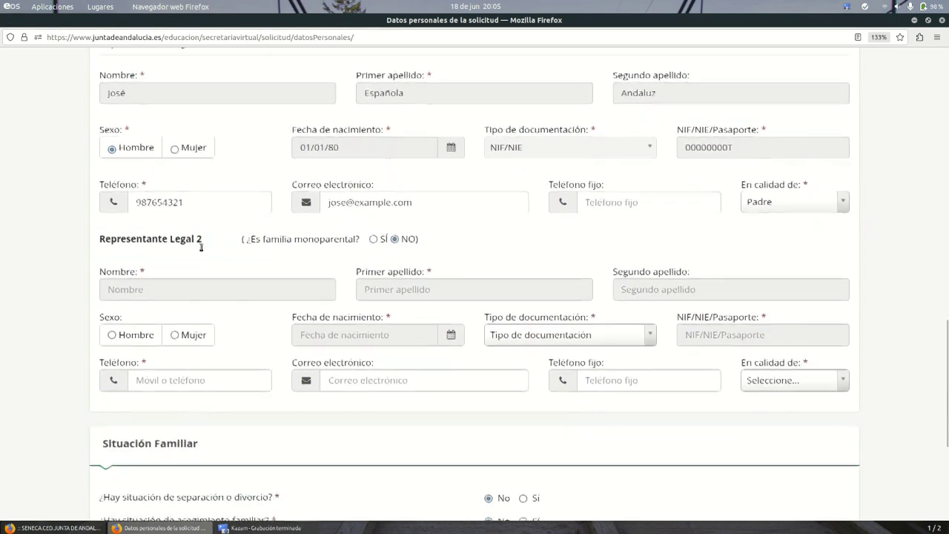
{"action": "scroll", "coordinate": [406, 286], "scroll_direction": "down", "scroll_amount": 1}
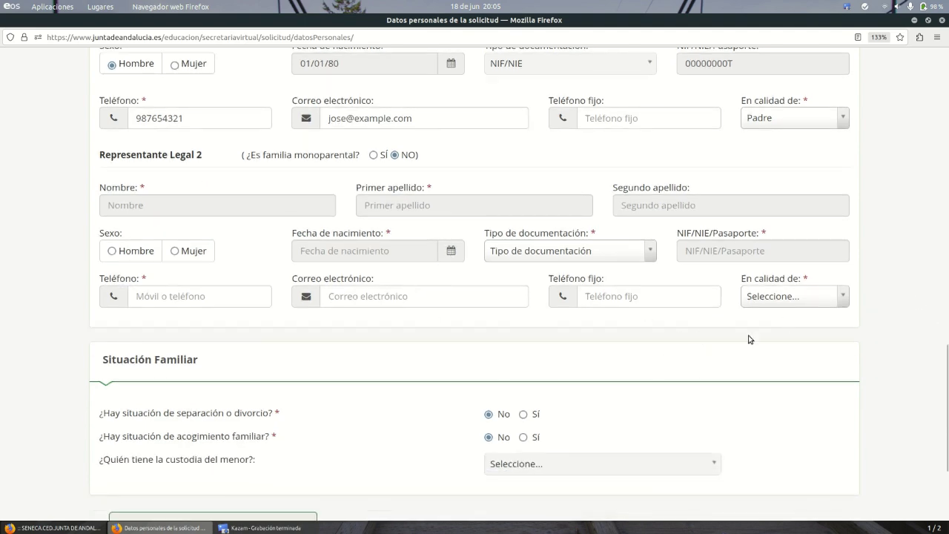
{"action": "scroll", "coordinate": [749, 337], "scroll_direction": "down", "scroll_amount": 4}
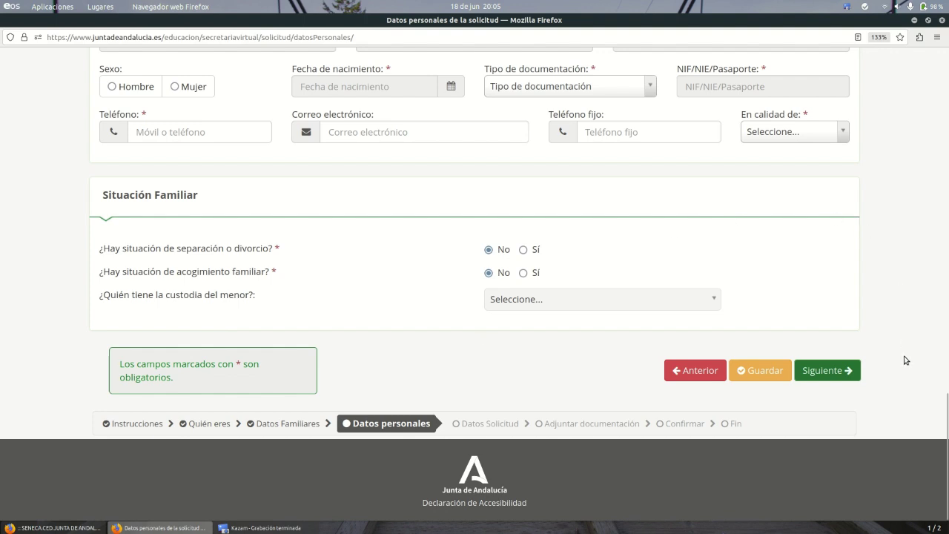
{"action": "left_click", "coordinate": [855, 11]}
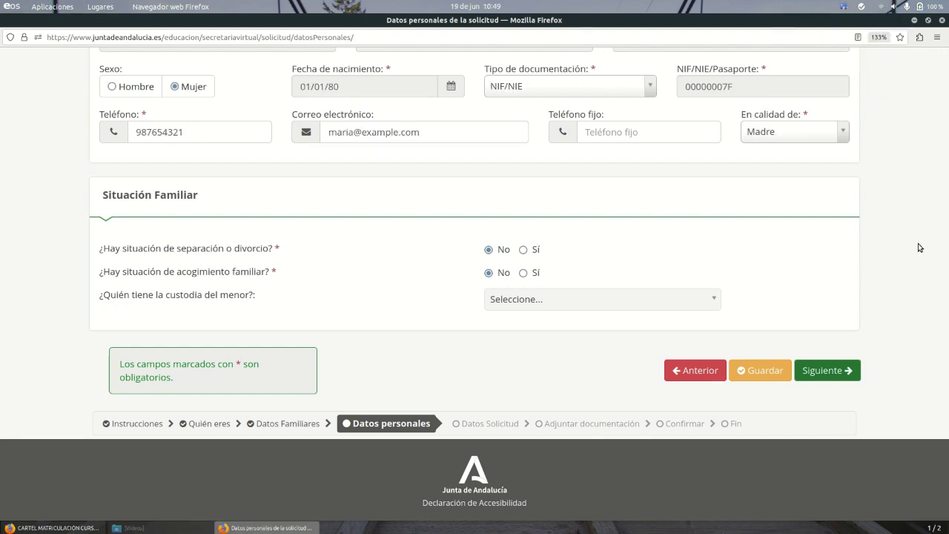
Step: Proceed to the Datos Solicitud stage, consult the 4º ESO document, and return to the list of forms
{"action": "left_click", "coordinate": [834, 370]}
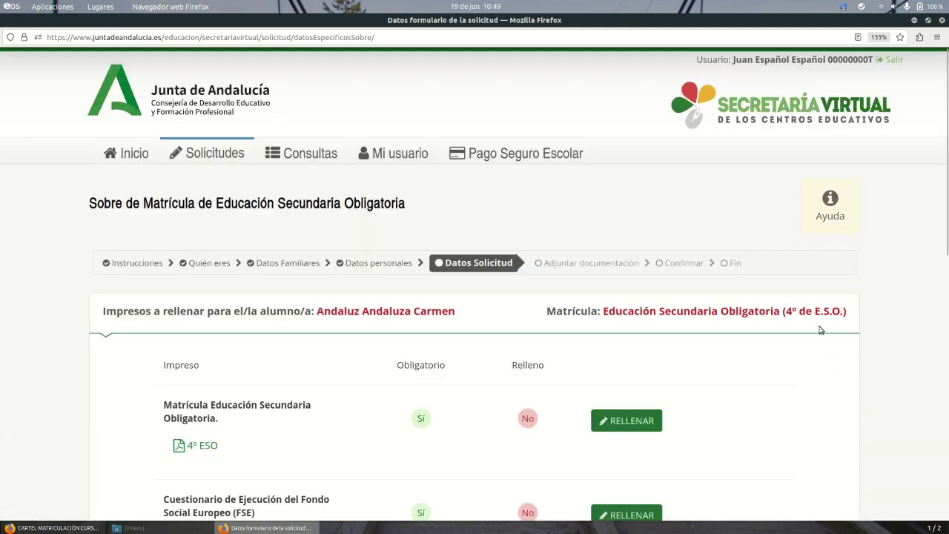
{"action": "scroll", "coordinate": [823, 287], "scroll_direction": "down", "scroll_amount": 3}
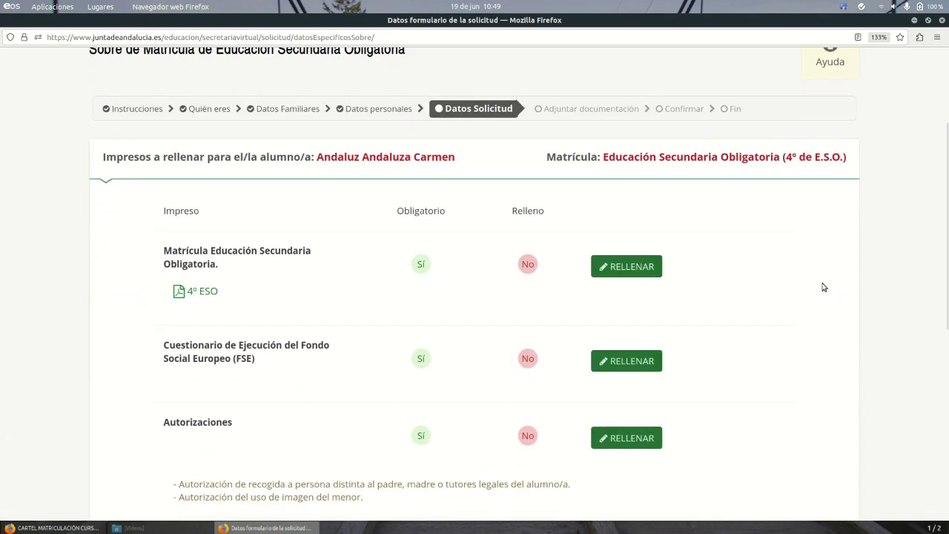
{"action": "left_click", "coordinate": [206, 292]}
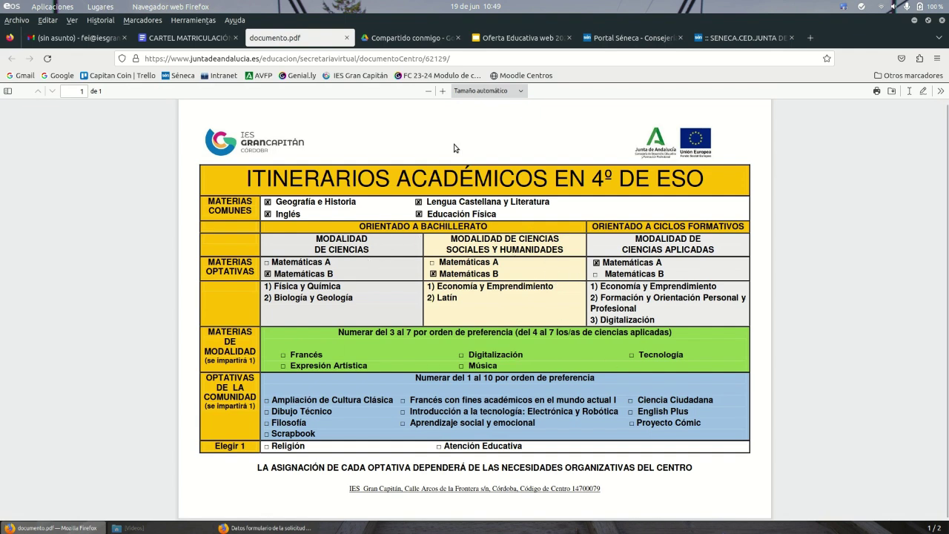
{"action": "left_click", "coordinate": [288, 524]}
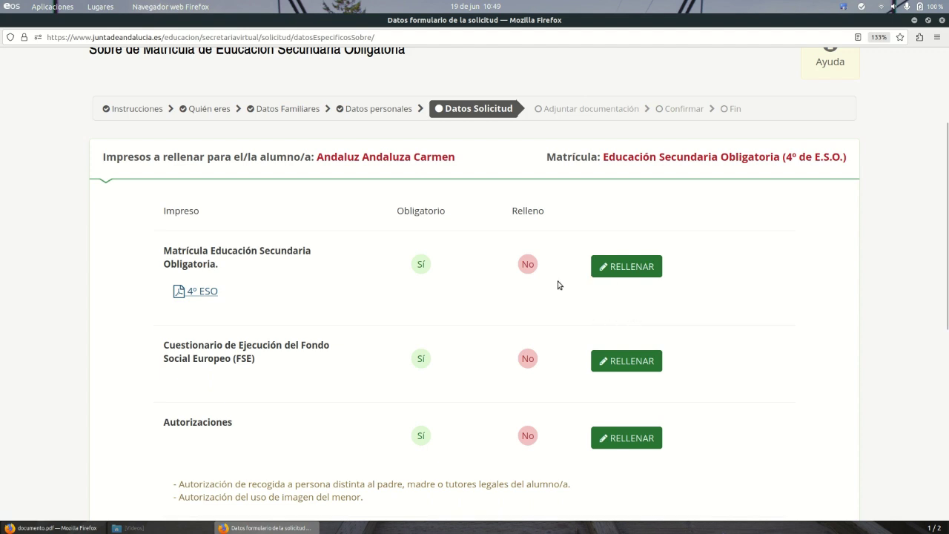
Step: Start filling in the Matrícula Educación Secundaria Obligatoria form and review its available itineraries
{"action": "left_click", "coordinate": [638, 268]}
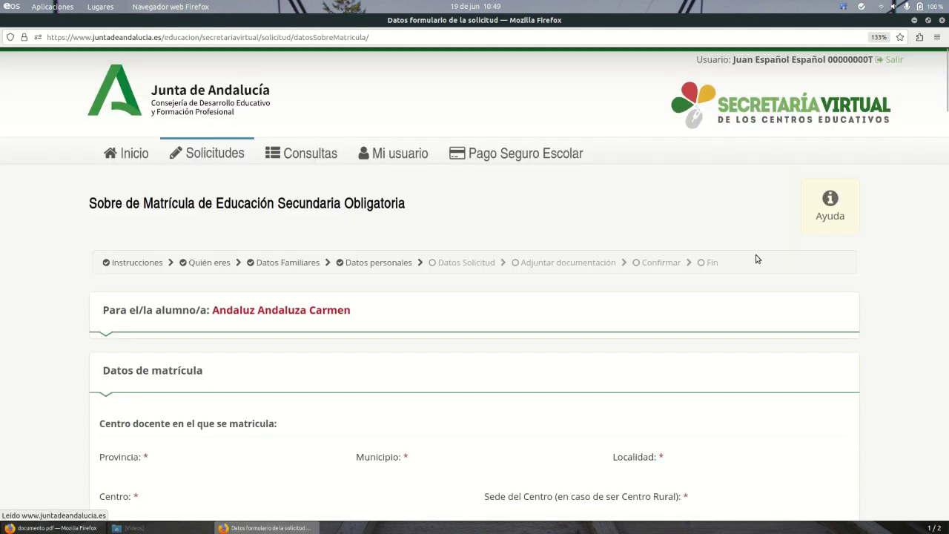
{"action": "scroll", "coordinate": [757, 259], "scroll_direction": "down", "scroll_amount": 5}
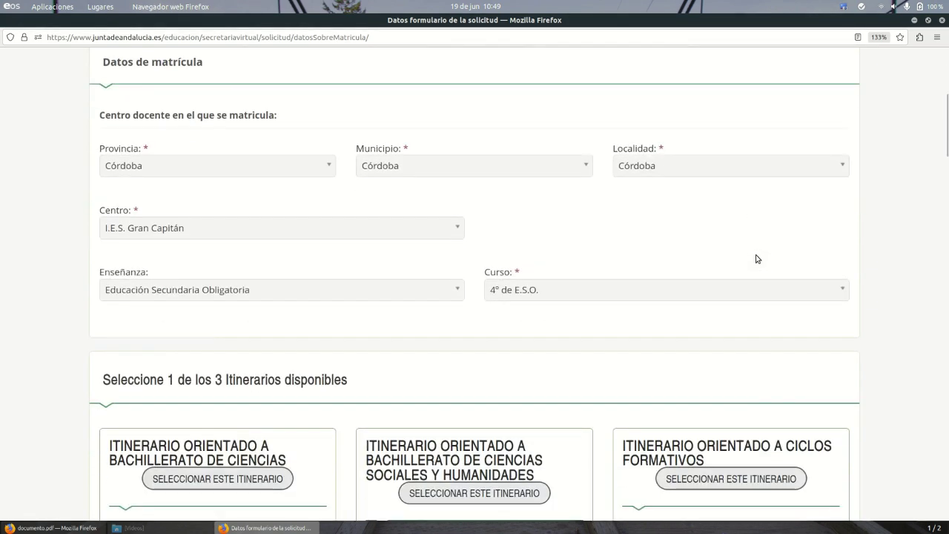
{"action": "scroll", "coordinate": [757, 258], "scroll_direction": "down", "scroll_amount": 3}
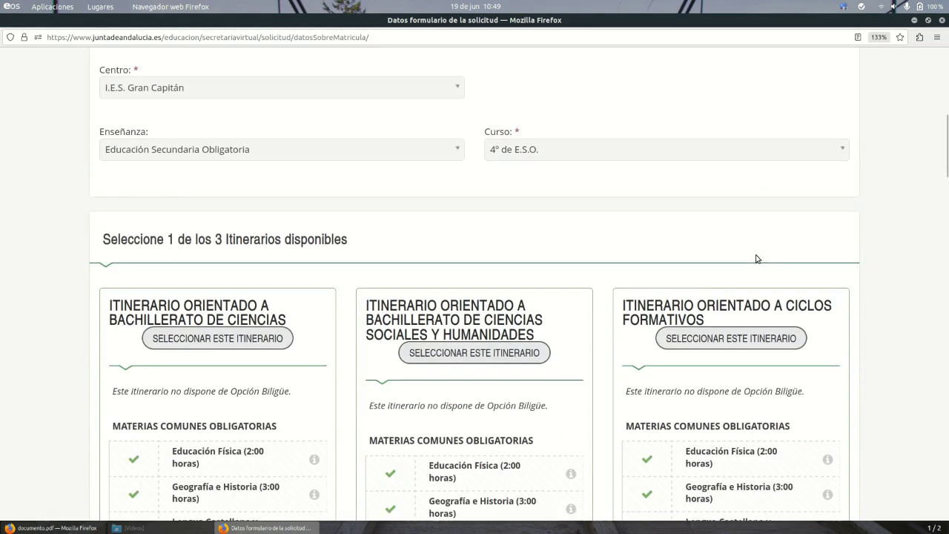
{"action": "scroll", "coordinate": [866, 298], "scroll_direction": "down", "scroll_amount": 1}
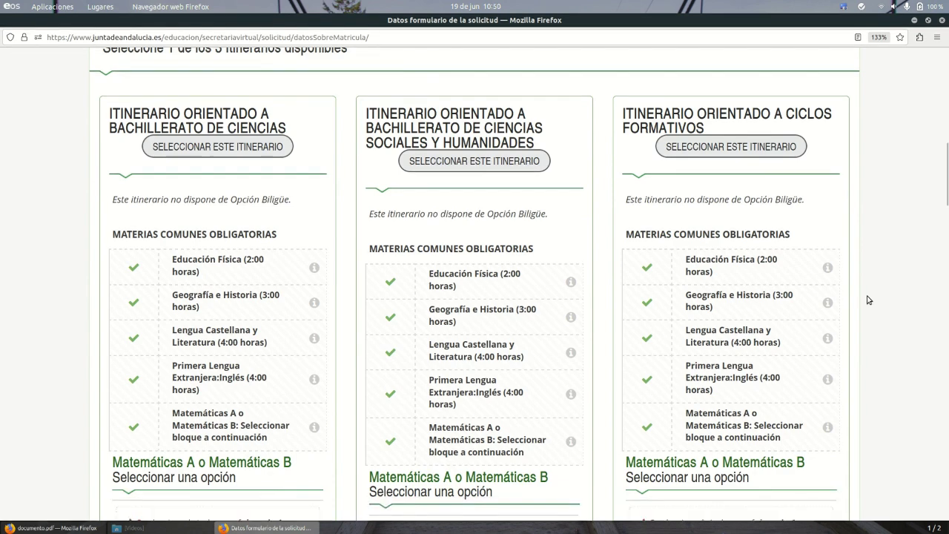
{"action": "scroll", "coordinate": [869, 299], "scroll_direction": "up", "scroll_amount": 1}
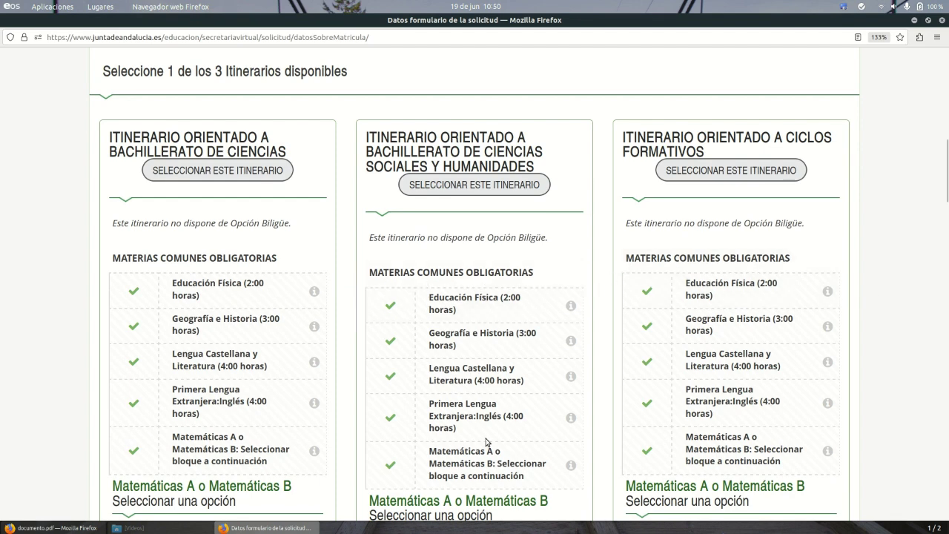
{"action": "left_click", "coordinate": [843, 6]}
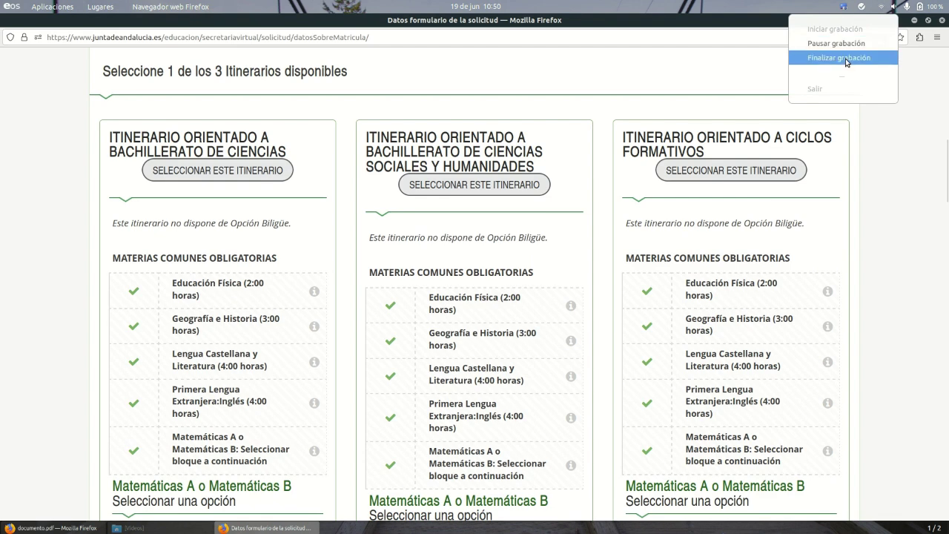
{"action": "left_click", "coordinate": [831, 59]}
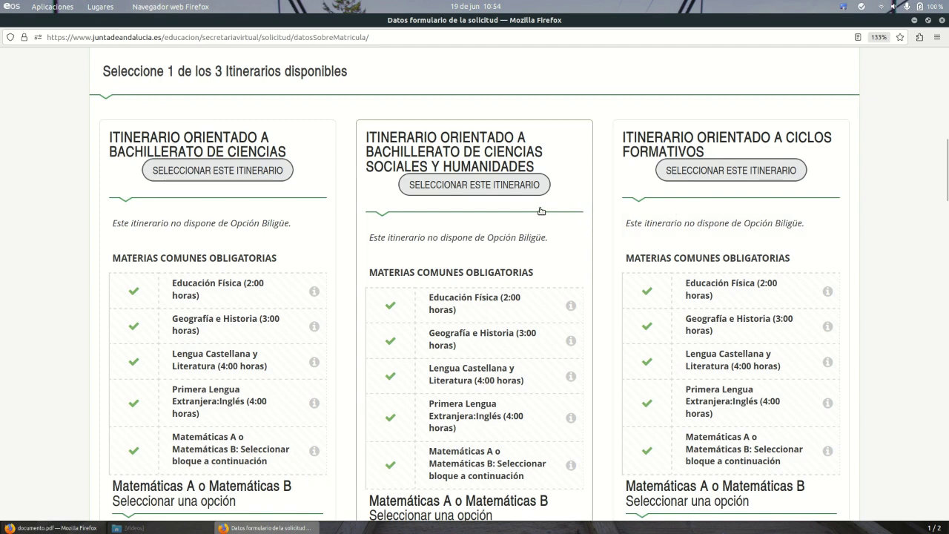
Step: Select the itinerary oriented to Bachillerato de Ciencias Sociales y Humanidades and go to its Matemáticas A or B choice
{"action": "left_click", "coordinate": [507, 189]}
{"action": "scroll", "coordinate": [519, 185], "scroll_direction": "down", "scroll_amount": 3}
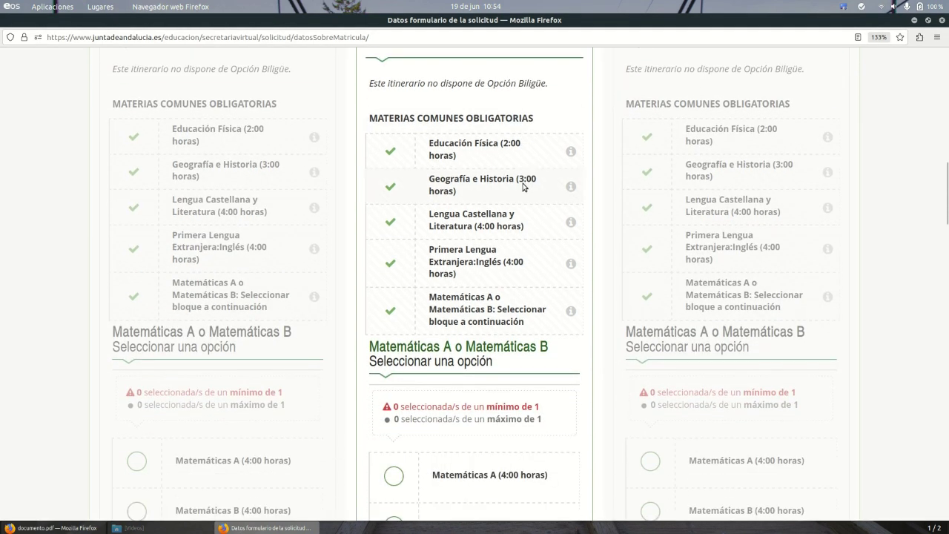
{"action": "scroll", "coordinate": [523, 187], "scroll_direction": "down", "scroll_amount": 3}
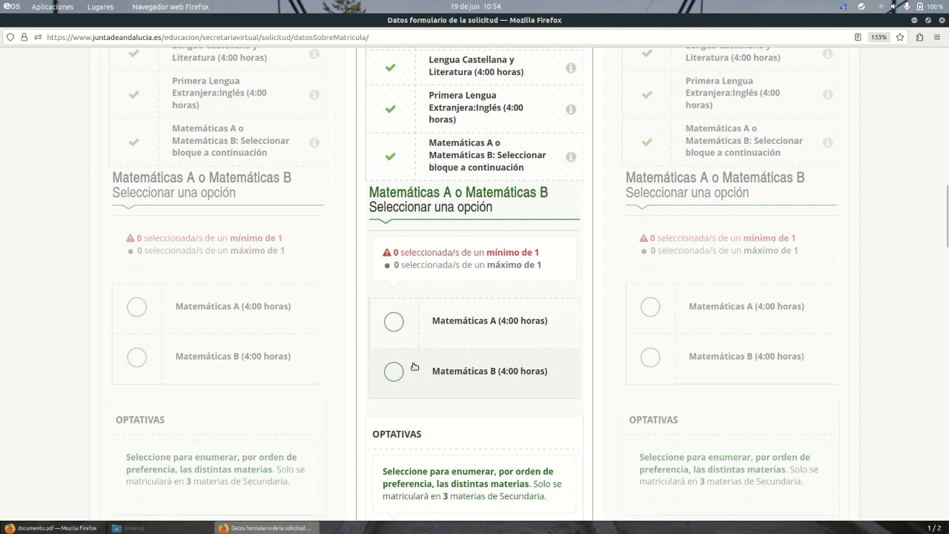
Step: Choose Matemáticas B and rank the Optativas as Economía y Emprendimiento, Latín, Digitalización, Expresión Artística, Música and Segunda Lengua Extranjera: Francés
{"action": "scroll", "coordinate": [394, 371], "scroll_direction": "down", "scroll_amount": 2}
{"action": "left_click", "coordinate": [395, 298]}
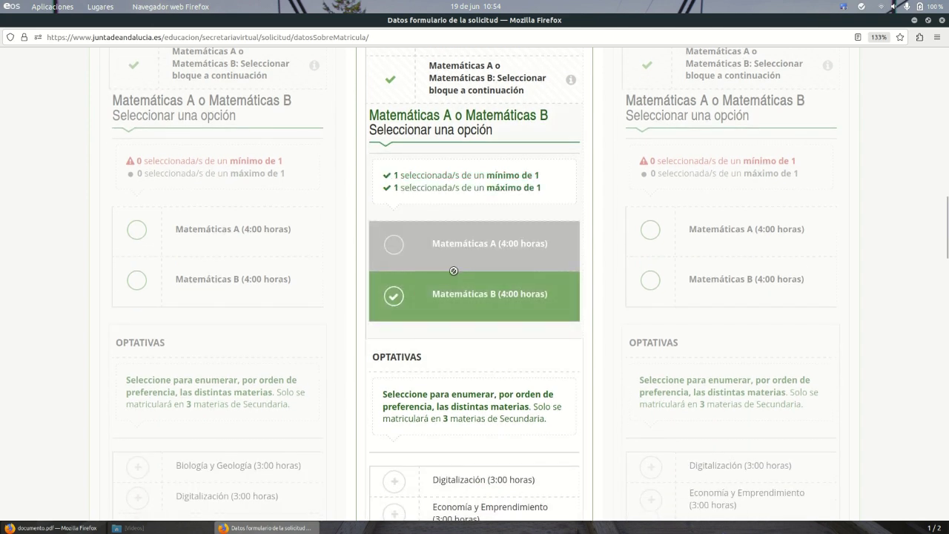
{"action": "scroll", "coordinate": [453, 271], "scroll_direction": "down", "scroll_amount": 3}
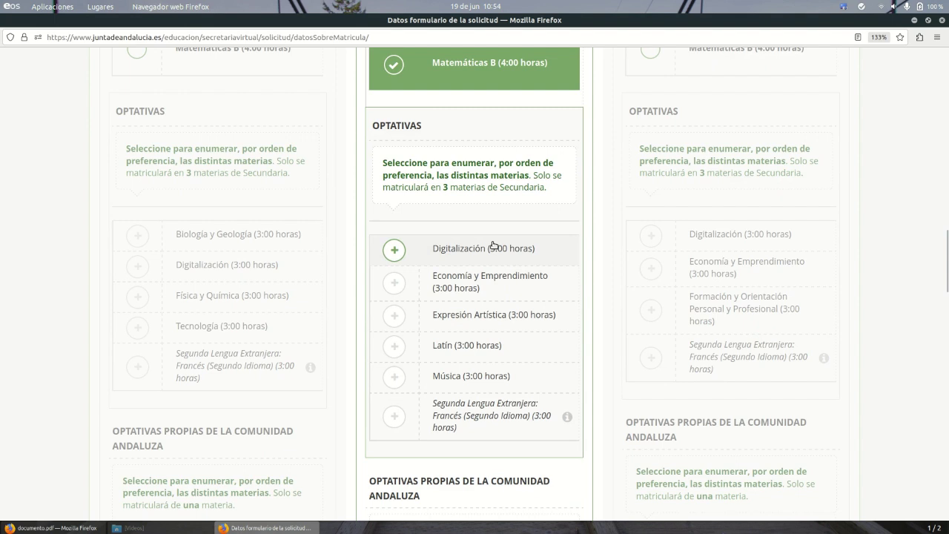
{"action": "scroll", "coordinate": [470, 239], "scroll_direction": "down", "scroll_amount": 2}
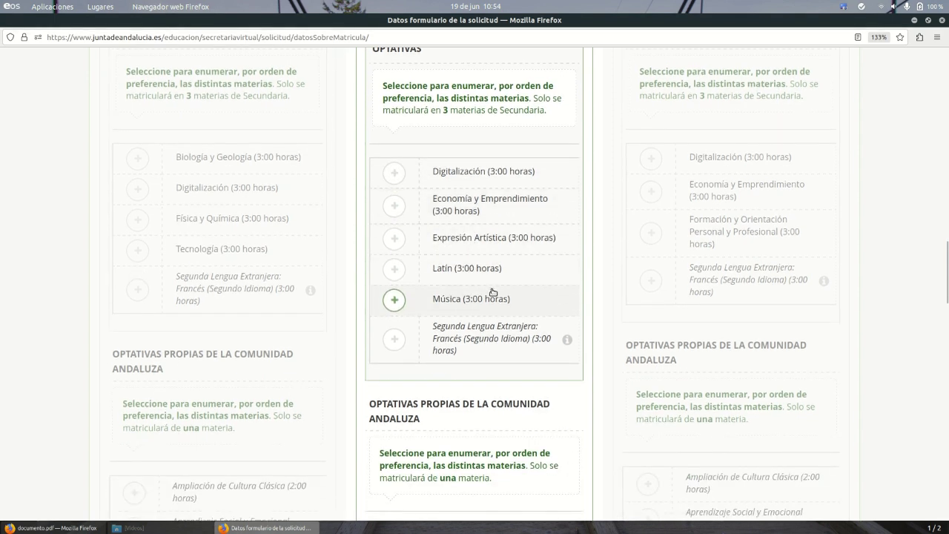
{"action": "left_click", "coordinate": [394, 205]}
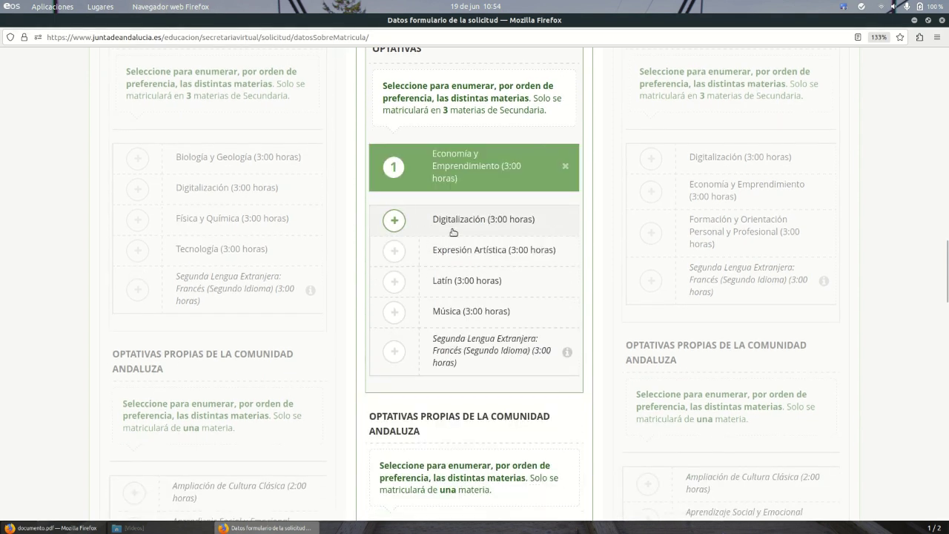
{"action": "left_click", "coordinate": [393, 282]}
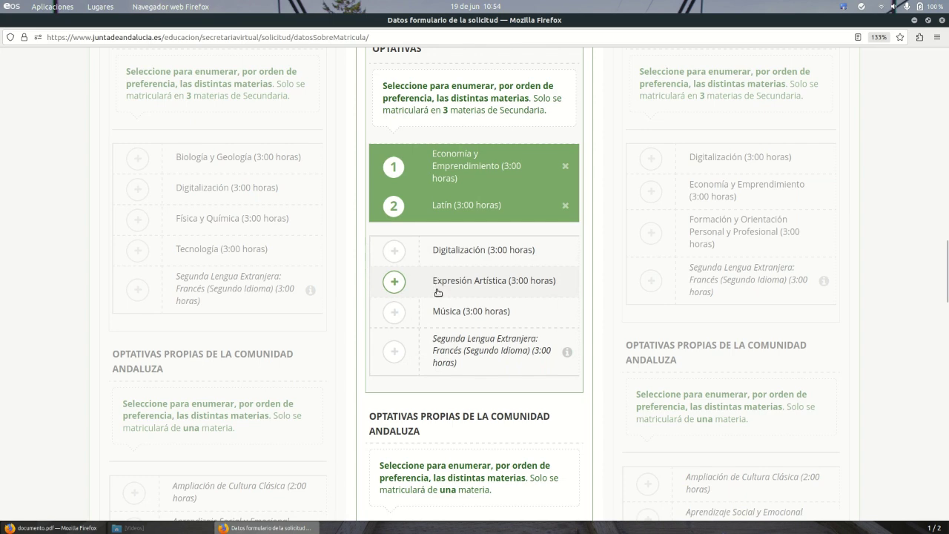
{"action": "left_click", "coordinate": [394, 250]}
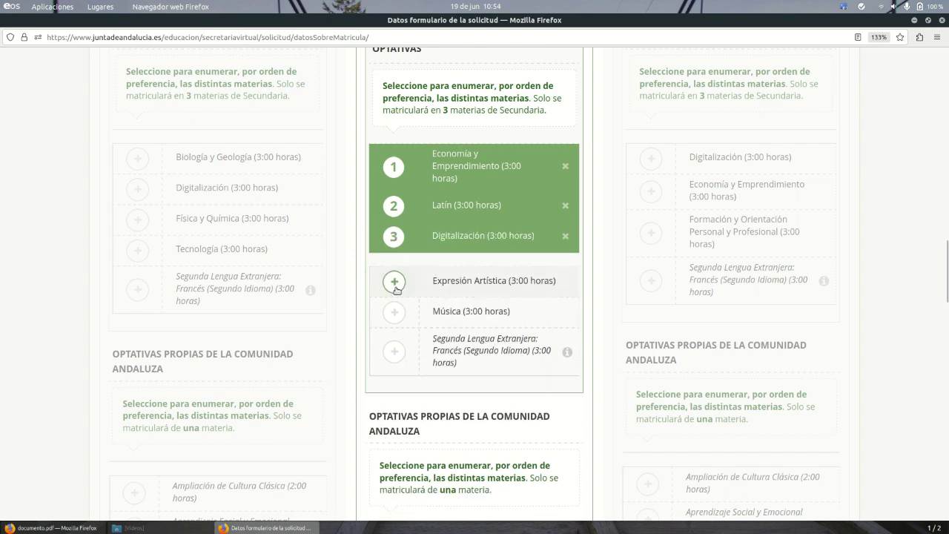
{"action": "left_click", "coordinate": [395, 282]}
{"action": "left_click", "coordinate": [394, 312]}
{"action": "left_click", "coordinate": [394, 352]}
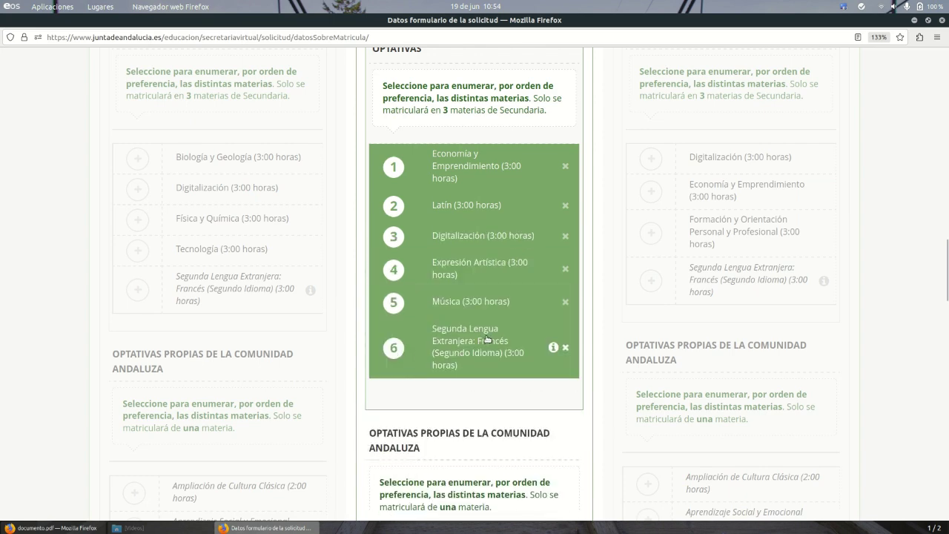
Step: Rank the first four Optativas Propias de la Comunidad Andaluza as Ampliación de Cultura Clásica, Aprendizaje Social y Emocional, Filosofía and Ciencia Ciudadana
{"action": "scroll", "coordinate": [488, 338], "scroll_direction": "down", "scroll_amount": 5}
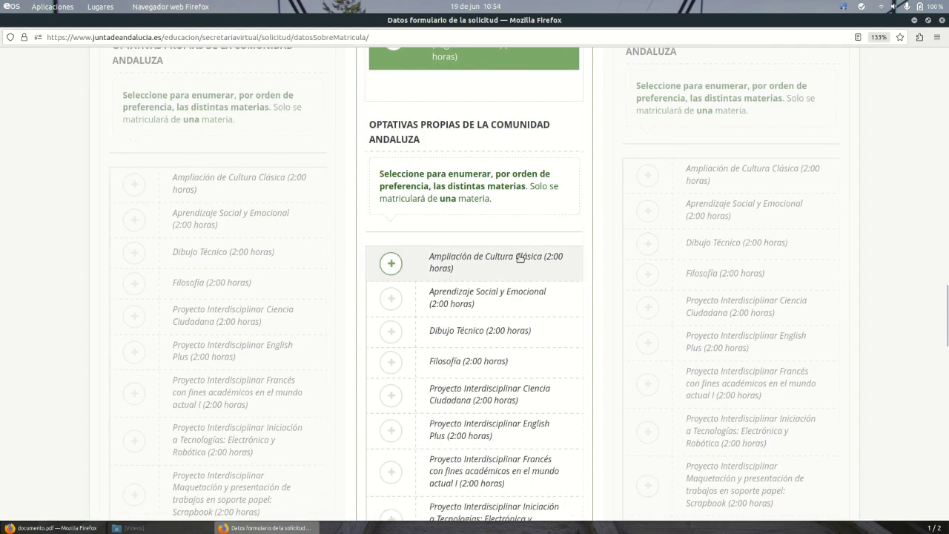
{"action": "scroll", "coordinate": [494, 191], "scroll_direction": "down", "scroll_amount": 1}
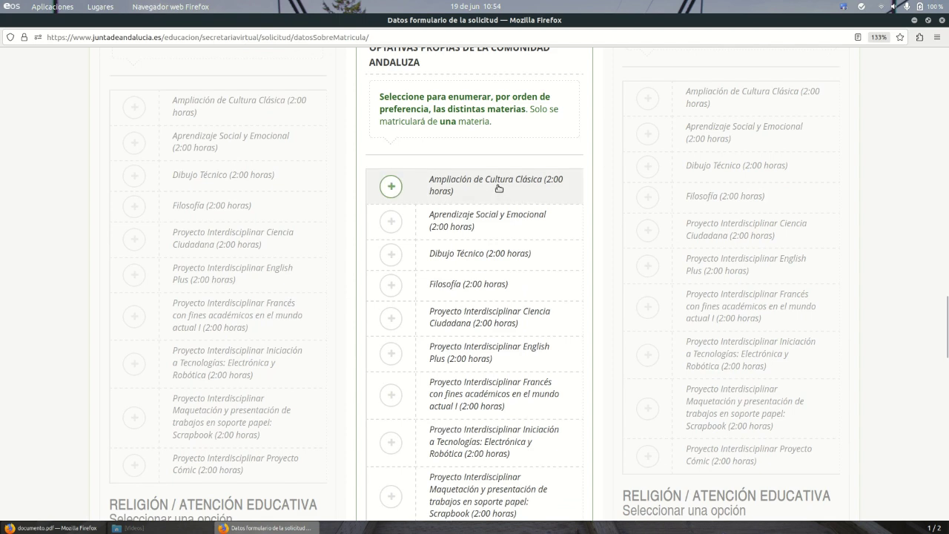
{"action": "scroll", "coordinate": [489, 187], "scroll_direction": "down", "scroll_amount": 1}
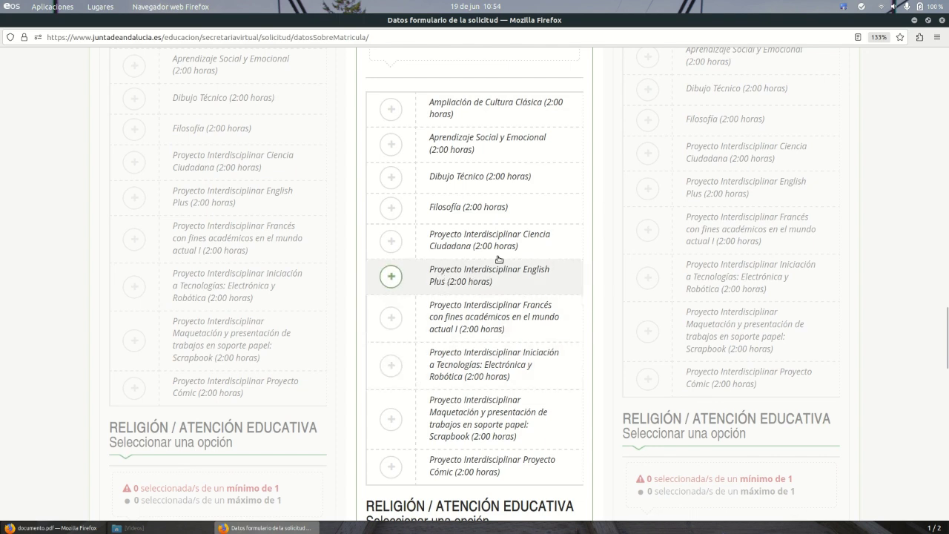
{"action": "left_click", "coordinate": [391, 109]}
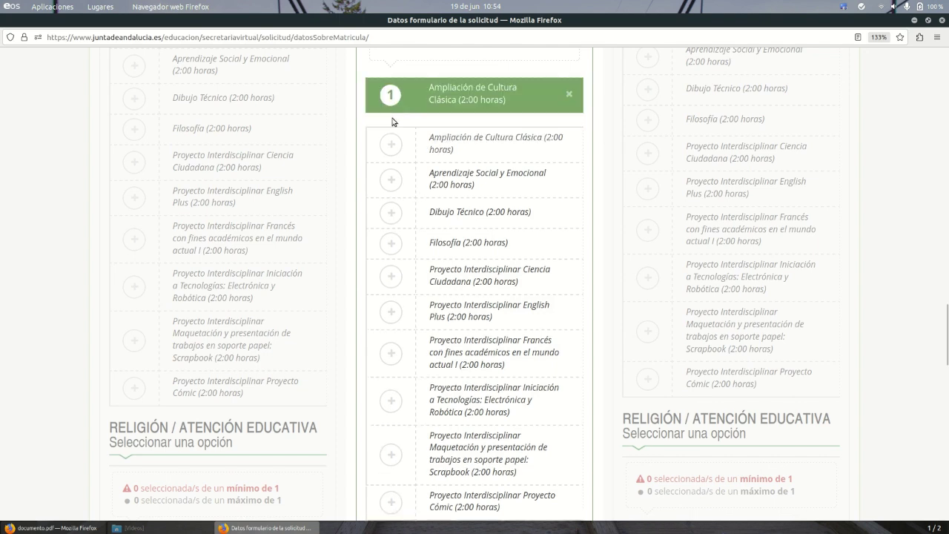
{"action": "left_click", "coordinate": [391, 149]}
{"action": "left_click", "coordinate": [391, 197]}
{"action": "left_click", "coordinate": [392, 239]}
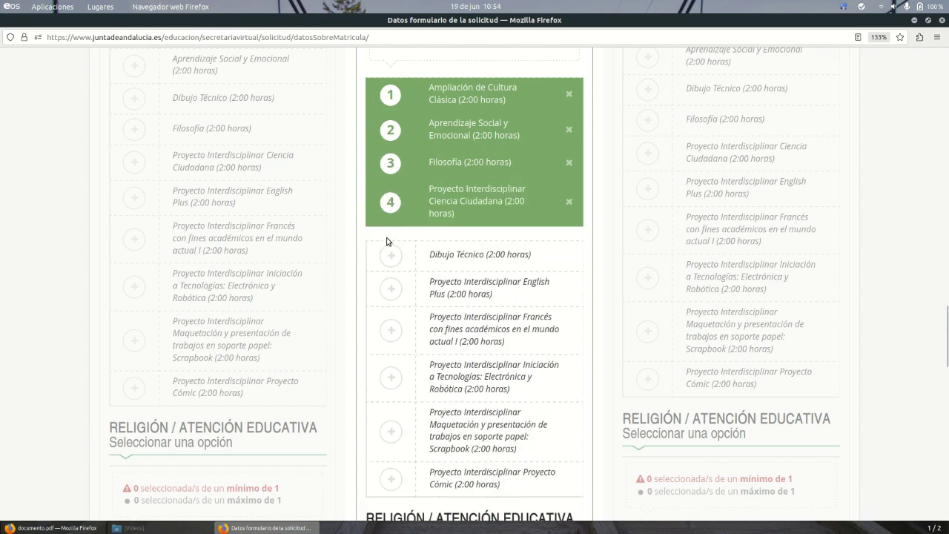
Step: Rank the remaining Andalusian electives from fifth place as Dibujo Técnico, English Plus, Francés, Electrónica y Robótica, Scrapbook and Proyecto Cómic
{"action": "left_click", "coordinate": [390, 256]}
{"action": "left_click", "coordinate": [390, 285]}
{"action": "left_click", "coordinate": [393, 329]}
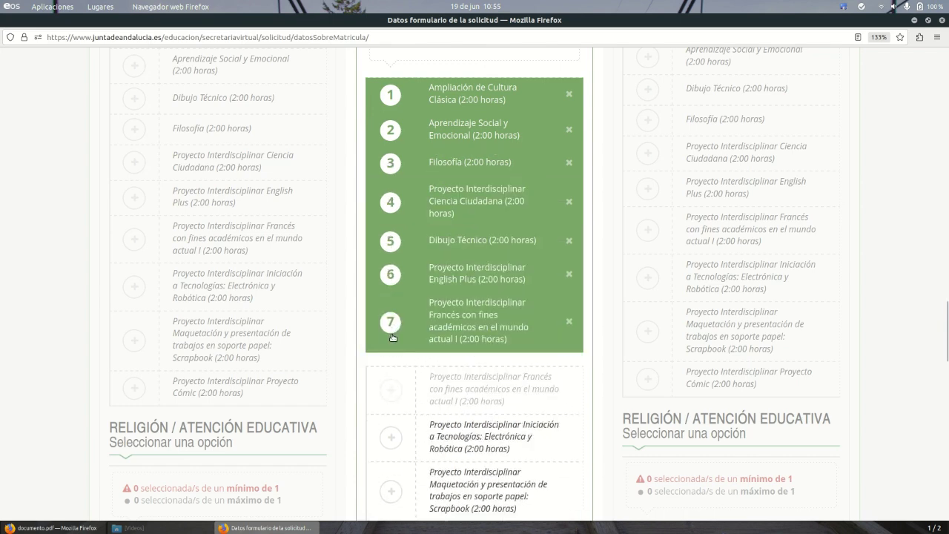
{"action": "left_click", "coordinate": [390, 387]}
{"action": "scroll", "coordinate": [400, 378], "scroll_direction": "down", "scroll_amount": 2}
{"action": "left_click", "coordinate": [391, 378]}
{"action": "left_click", "coordinate": [391, 430]}
Step: Choose Atención Educativa under Religión / Atención Educativa for the selected itinerary
{"action": "scroll", "coordinate": [510, 295], "scroll_direction": "down", "scroll_amount": 6}
{"action": "scroll", "coordinate": [510, 294], "scroll_direction": "down", "scroll_amount": 2}
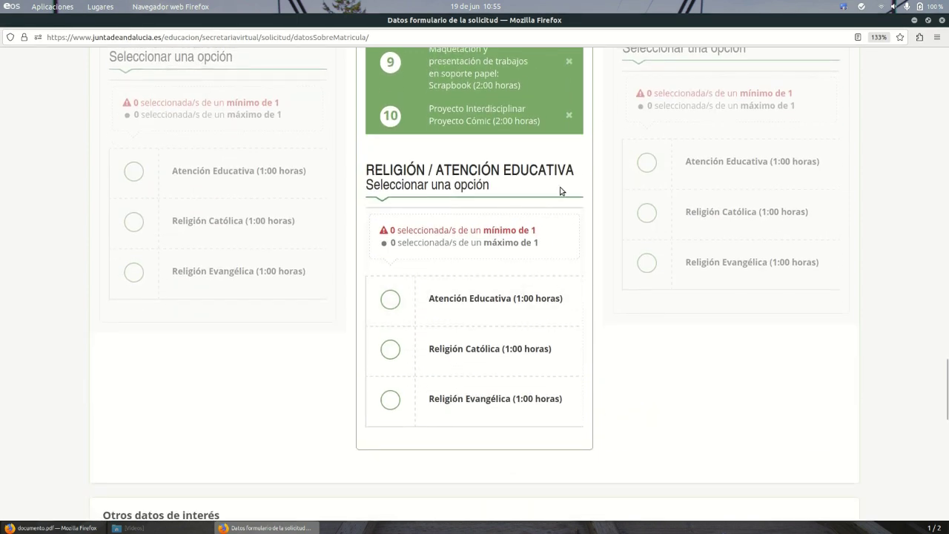
{"action": "left_click", "coordinate": [388, 297]}
Step: Review the Otros datos de interés and student image sections, and save the enrolment form
{"action": "scroll", "coordinate": [516, 278], "scroll_direction": "down", "scroll_amount": 6}
{"action": "scroll", "coordinate": [517, 282], "scroll_direction": "down", "scroll_amount": 6}
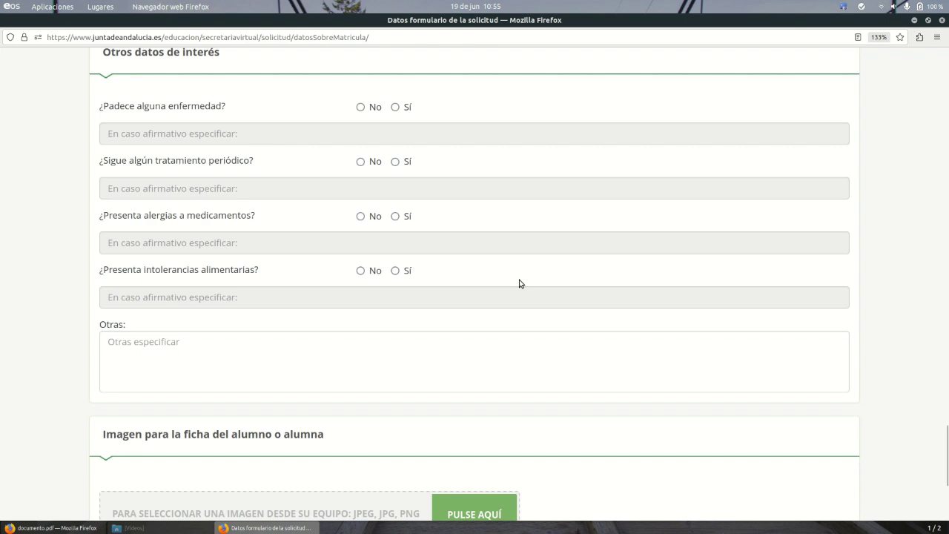
{"action": "scroll", "coordinate": [519, 283], "scroll_direction": "down", "scroll_amount": 5}
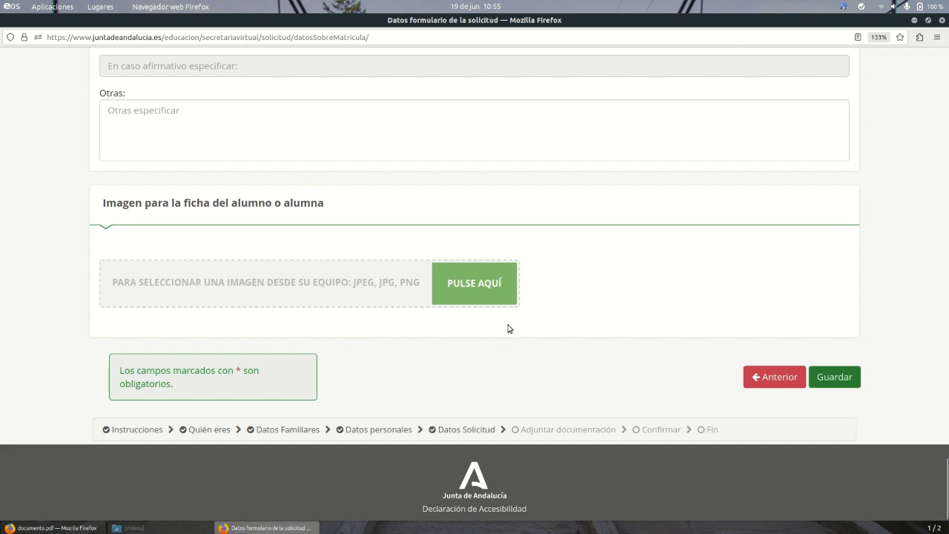
{"action": "scroll", "coordinate": [579, 278], "scroll_direction": "down", "scroll_amount": 1}
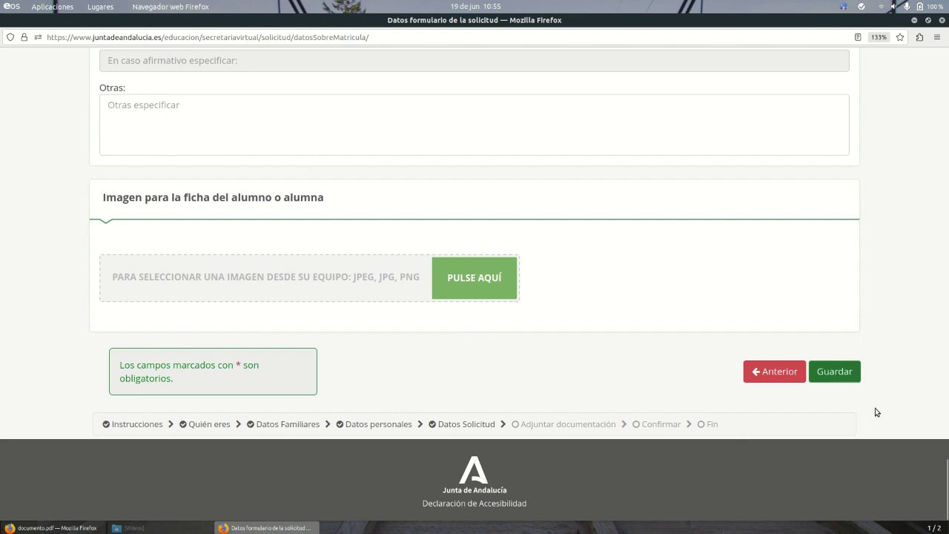
{"action": "left_click", "coordinate": [836, 372]}
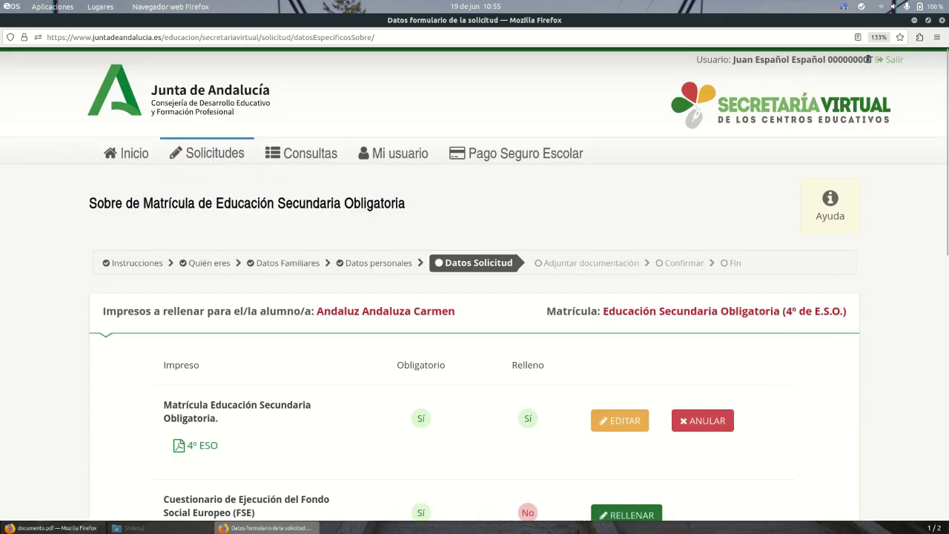
{"action": "scroll", "coordinate": [790, 206], "scroll_direction": "down", "scroll_amount": 5}
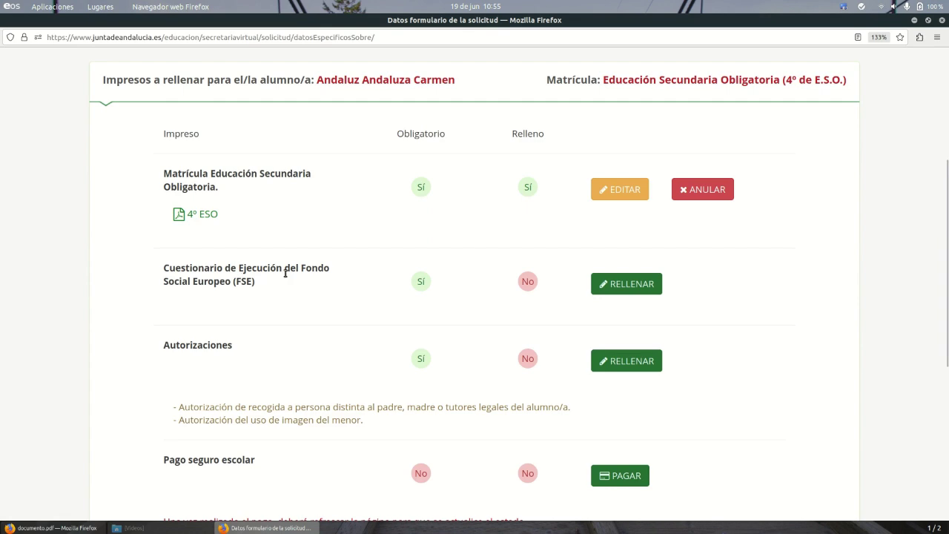
{"action": "scroll", "coordinate": [288, 272], "scroll_direction": "down", "scroll_amount": 4}
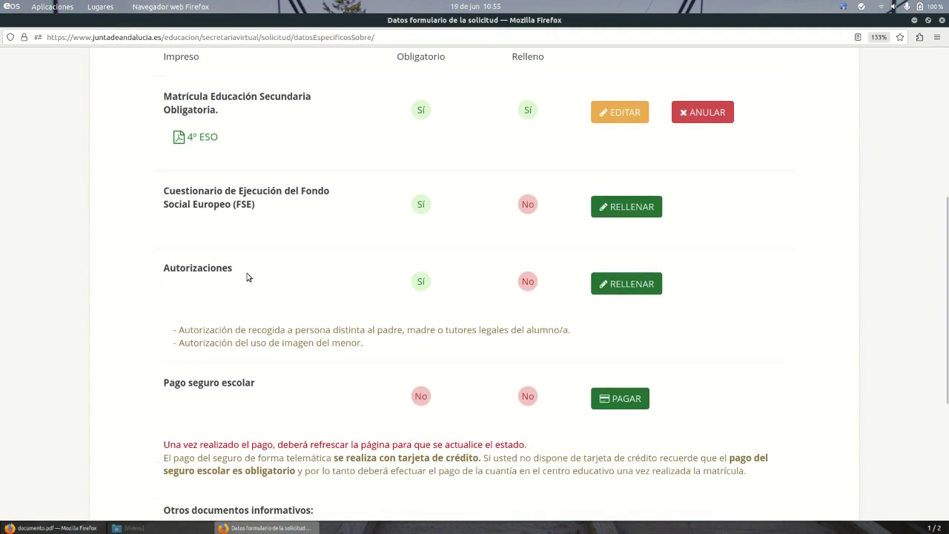
{"action": "scroll", "coordinate": [289, 413], "scroll_direction": "up", "scroll_amount": 5}
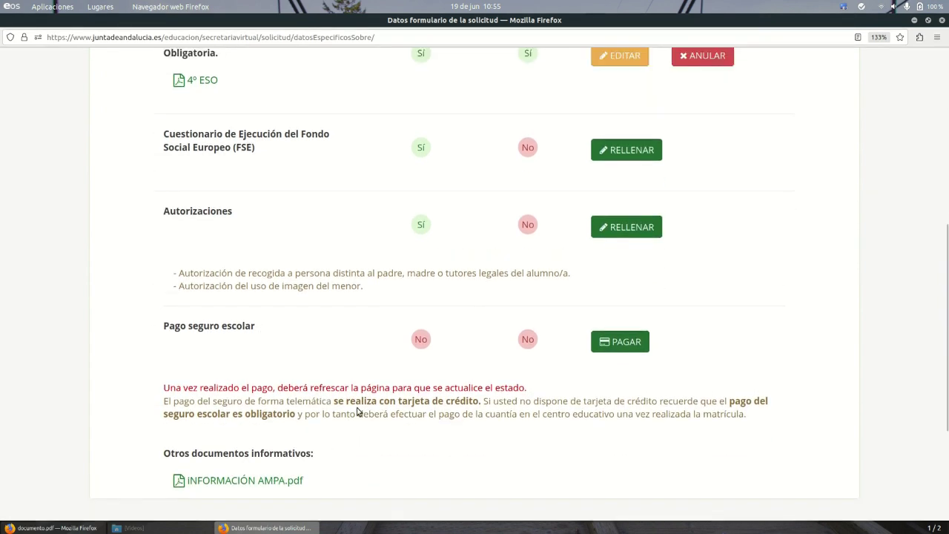
{"action": "left_click", "coordinate": [846, 4]}
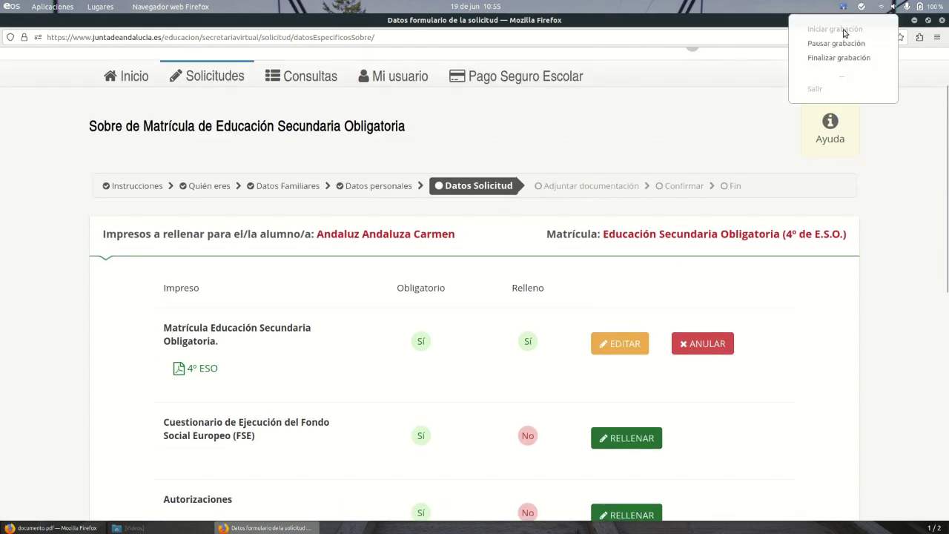
{"action": "left_click", "coordinate": [845, 60]}
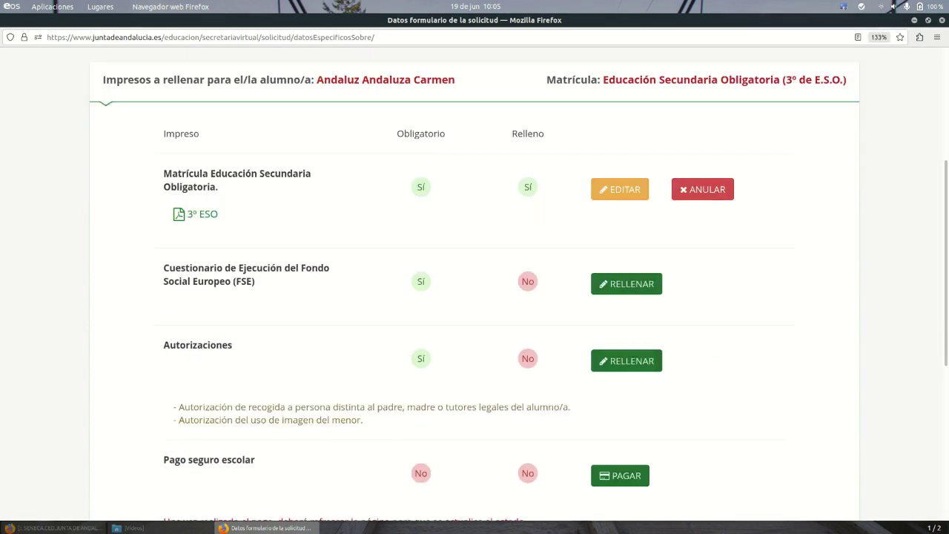
Step: Start filling in the Fondo Social Europeo questionnaire and answer No to the section 2 question about lacking a home
{"action": "scroll", "coordinate": [860, 231], "scroll_direction": "down", "scroll_amount": 2}
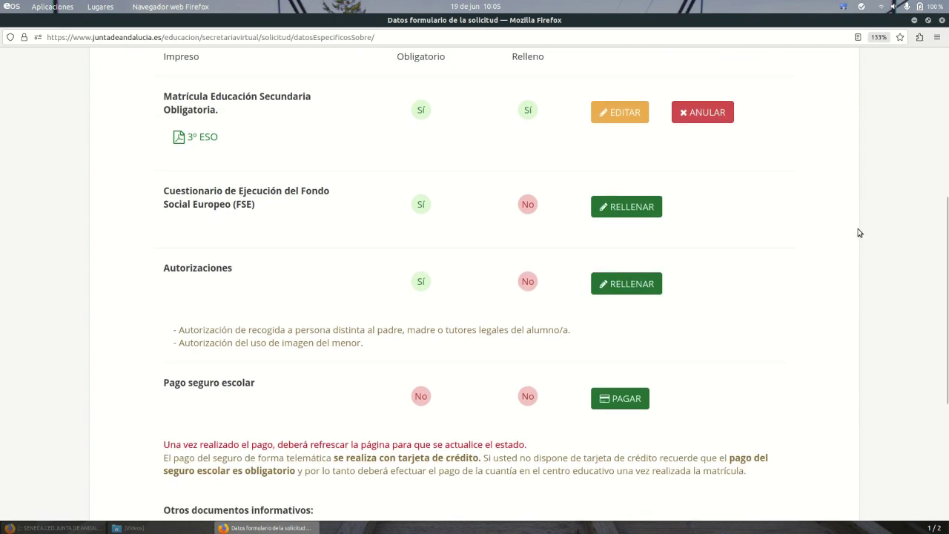
{"action": "left_click", "coordinate": [644, 213]}
{"action": "scroll", "coordinate": [803, 240], "scroll_direction": "down", "scroll_amount": 5}
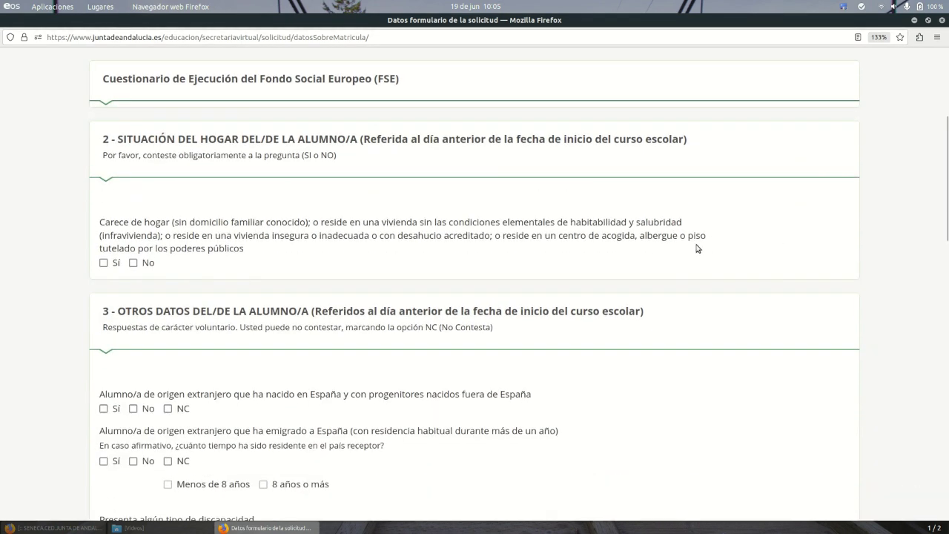
{"action": "left_click", "coordinate": [133, 262]}
Step: Answer No to the four section 3 questions on foreign origin, emigration to Spain, disability and belonging to a minority group
{"action": "scroll", "coordinate": [246, 298], "scroll_direction": "down", "scroll_amount": 3}
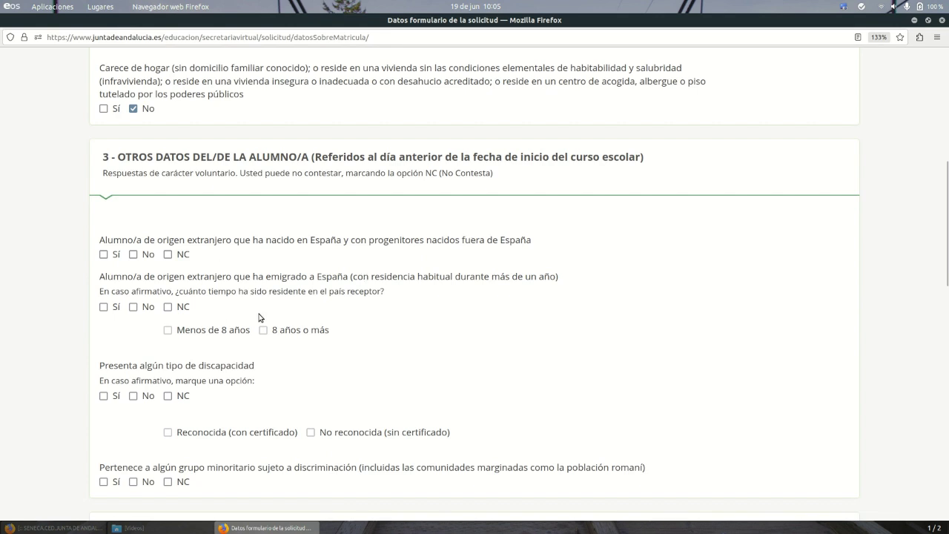
{"action": "left_click", "coordinate": [133, 255]}
{"action": "scroll", "coordinate": [359, 275], "scroll_direction": "down", "scroll_amount": 2}
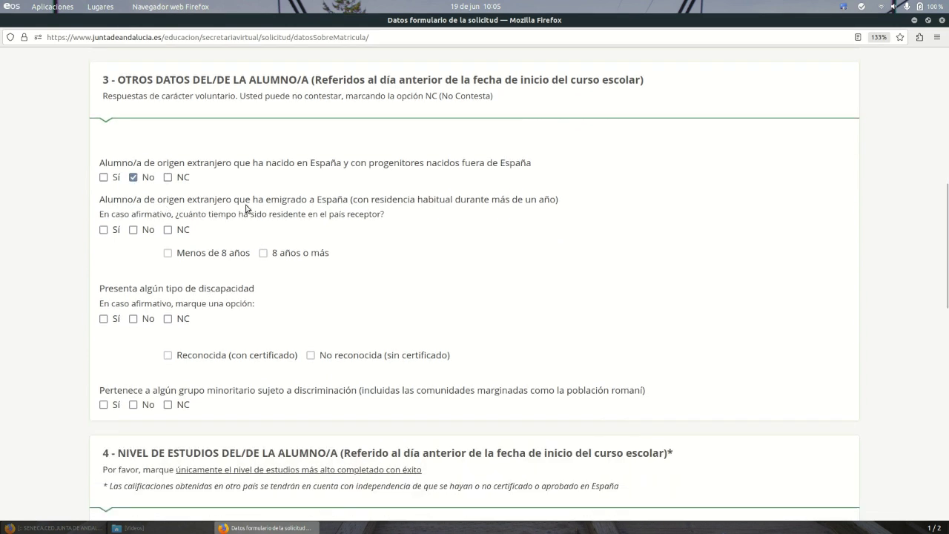
{"action": "left_click", "coordinate": [133, 229]}
{"action": "scroll", "coordinate": [426, 247], "scroll_direction": "down", "scroll_amount": 4}
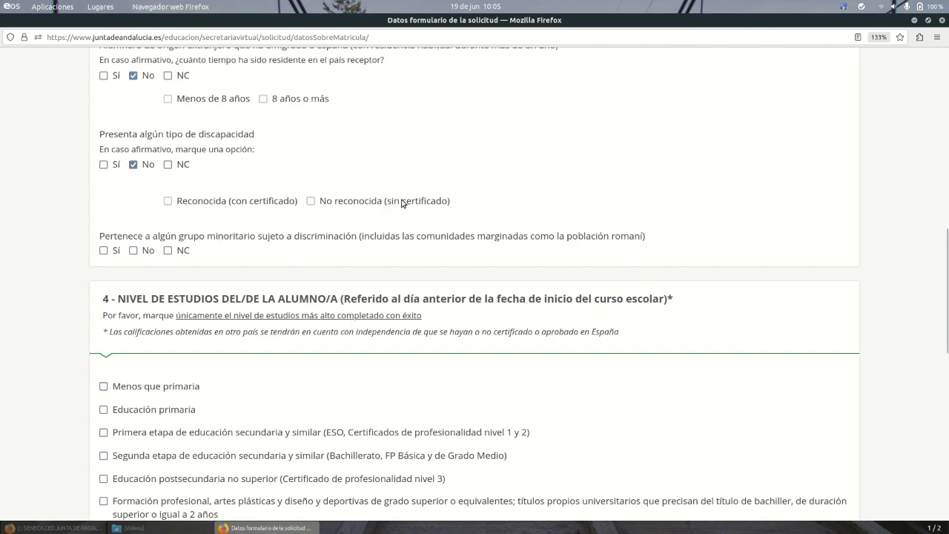
{"action": "scroll", "coordinate": [478, 185], "scroll_direction": "down", "scroll_amount": 2}
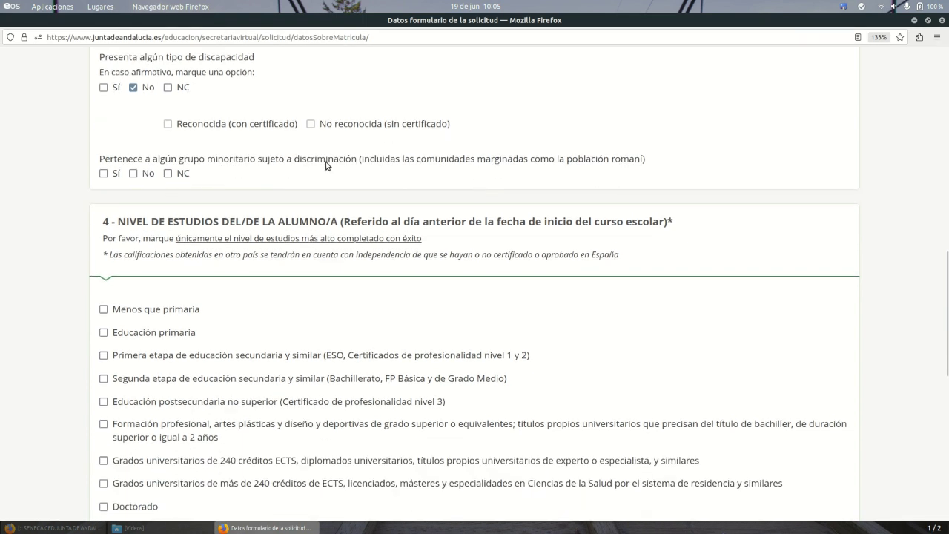
{"action": "left_click", "coordinate": [134, 174]}
Step: Mark Educación primaria as the student's highest completed studies and answer No to both section 5 questions on other training
{"action": "scroll", "coordinate": [333, 194], "scroll_direction": "down", "scroll_amount": 4}
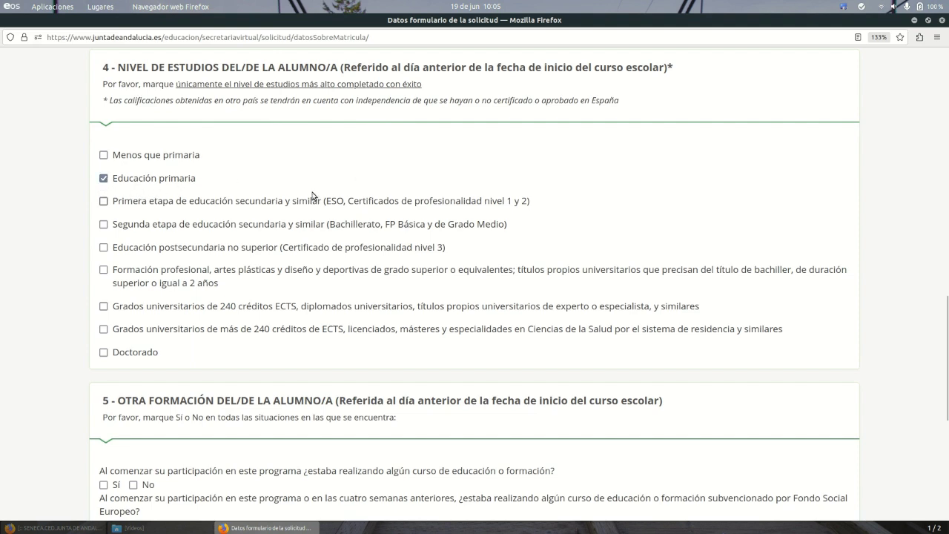
{"action": "scroll", "coordinate": [313, 183], "scroll_direction": "down", "scroll_amount": 3}
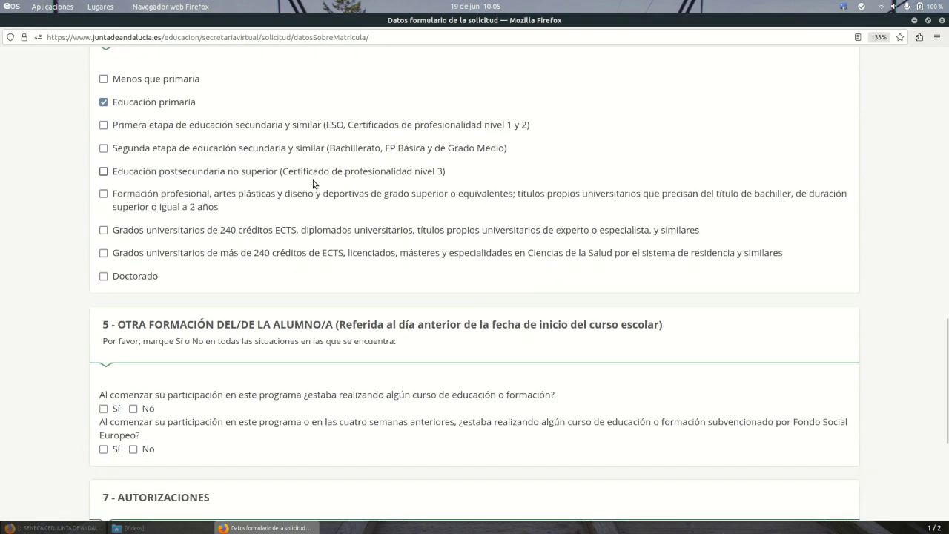
{"action": "scroll", "coordinate": [313, 184], "scroll_direction": "down", "scroll_amount": 2}
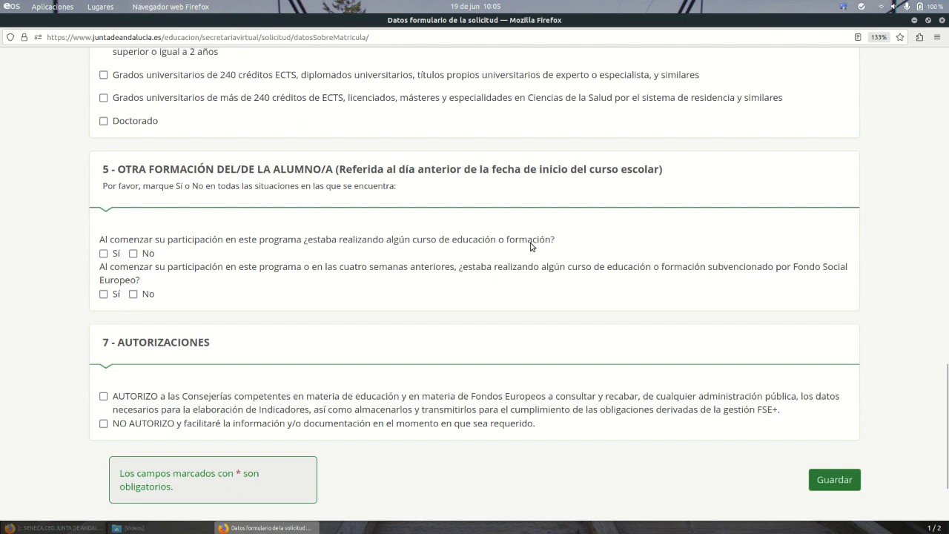
{"action": "left_click", "coordinate": [133, 253]}
{"action": "left_click", "coordinate": [134, 294]}
Step: Authorise the Consejerías to consult and collect the student's data, and save the Fondo Social Europeo questionnaire
{"action": "scroll", "coordinate": [310, 287], "scroll_direction": "down", "scroll_amount": 2}
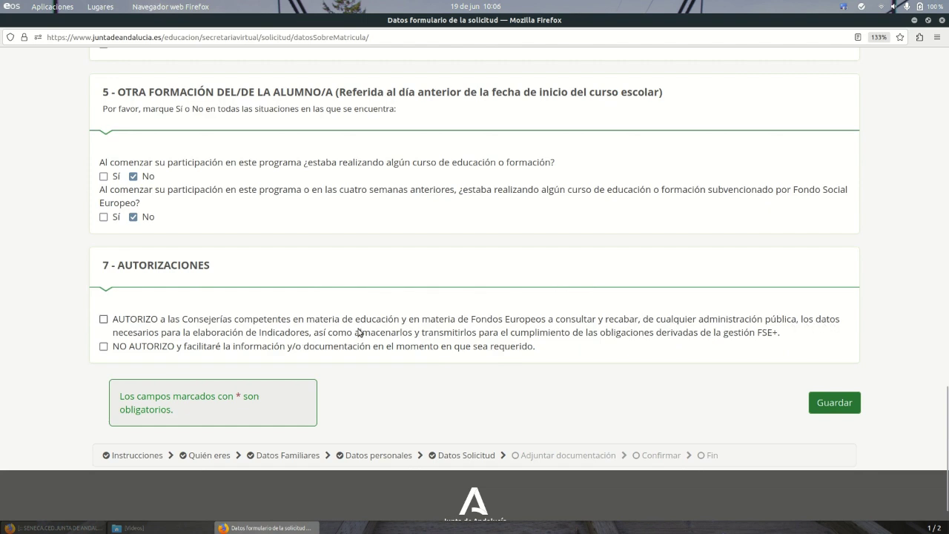
{"action": "left_click", "coordinate": [103, 320]}
{"action": "scroll", "coordinate": [466, 341], "scroll_direction": "down", "scroll_amount": 1}
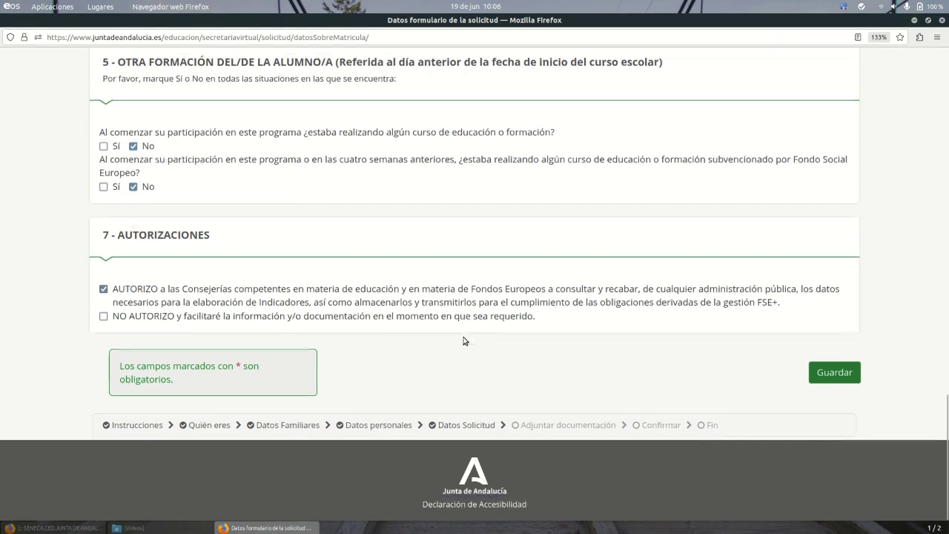
{"action": "left_click", "coordinate": [832, 371]}
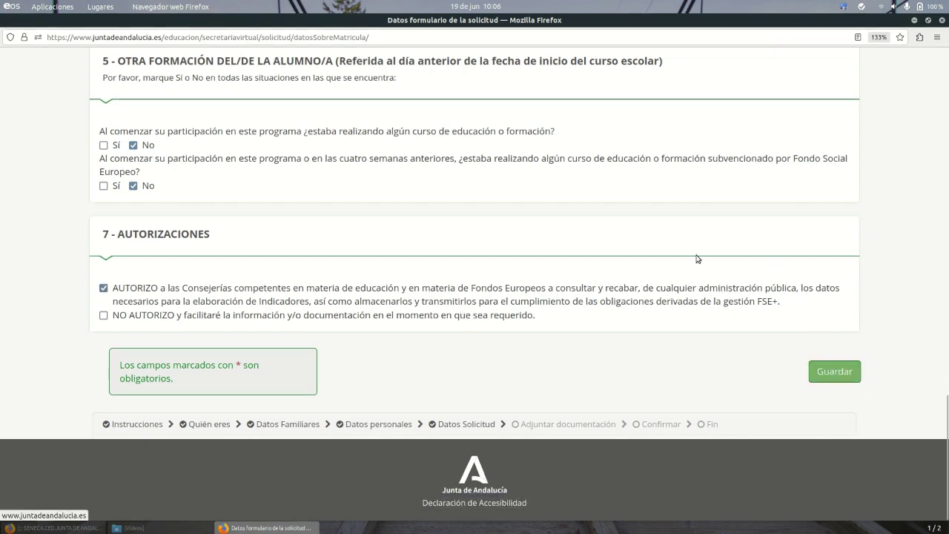
Step: Open the Autorizaciones form and view the document types offered for the first person authorised to collect the student
{"action": "scroll", "coordinate": [823, 371], "scroll_direction": "down", "scroll_amount": 5}
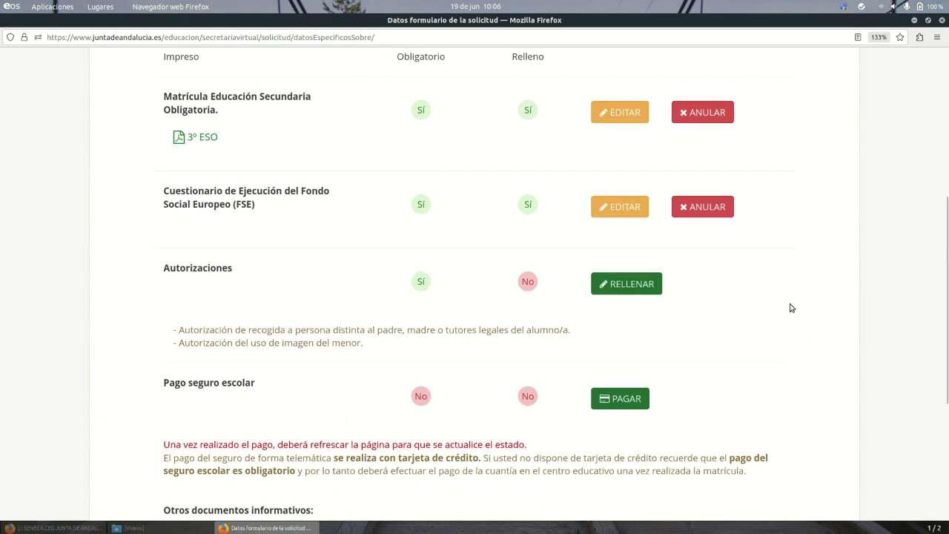
{"action": "left_click", "coordinate": [646, 287]}
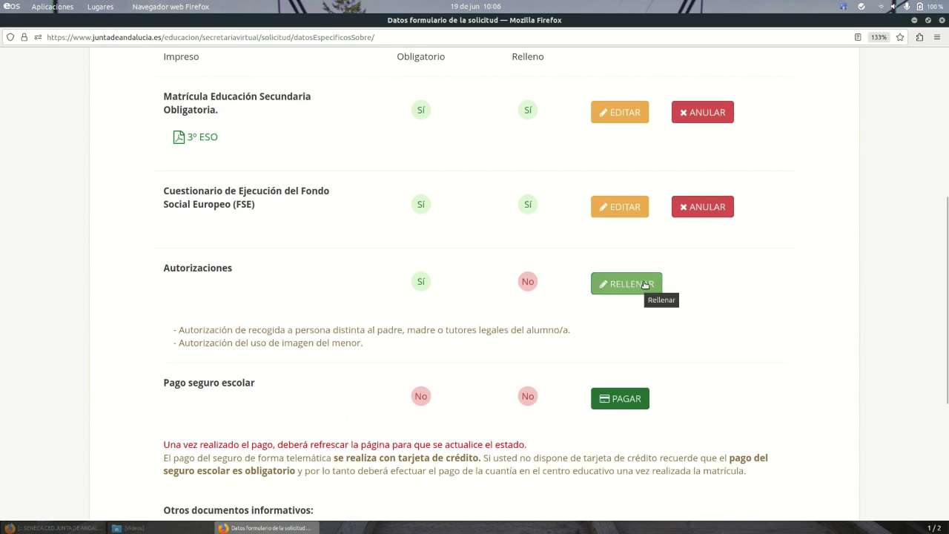
{"action": "scroll", "coordinate": [763, 266], "scroll_direction": "down", "scroll_amount": 5}
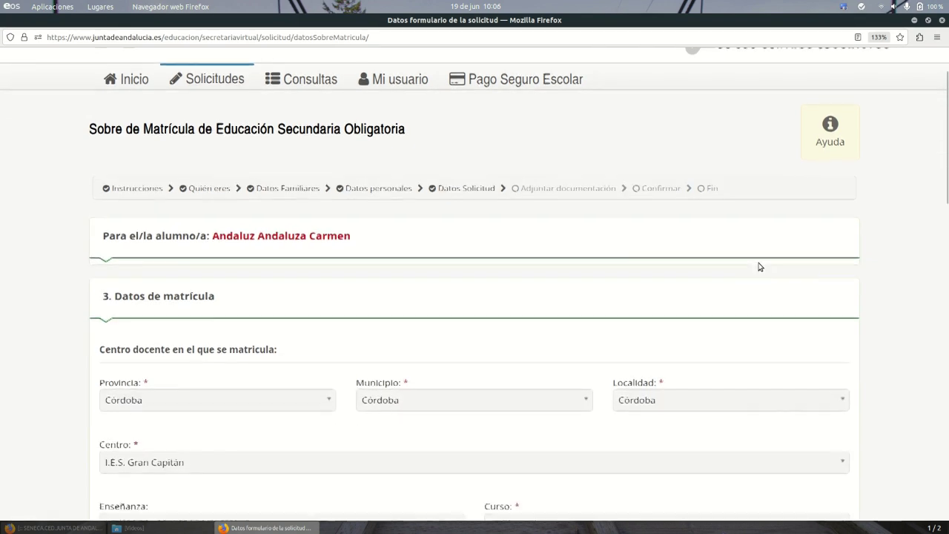
{"action": "scroll", "coordinate": [757, 270], "scroll_direction": "down", "scroll_amount": 1}
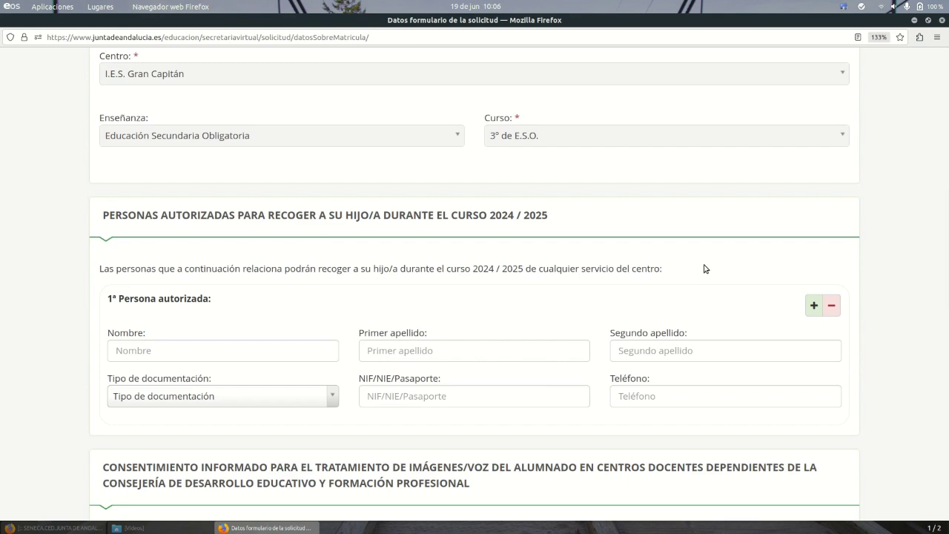
{"action": "scroll", "coordinate": [697, 270], "scroll_direction": "down", "scroll_amount": 1}
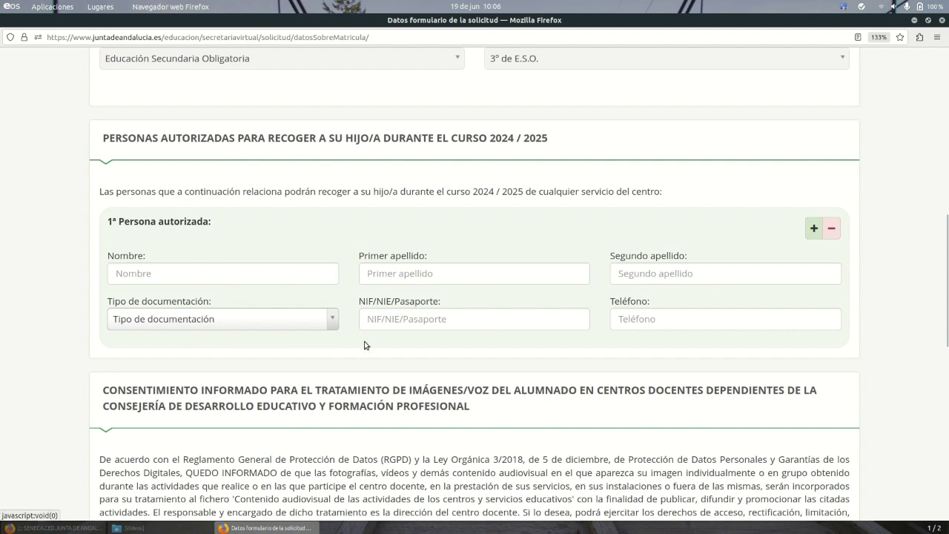
{"action": "left_click", "coordinate": [302, 322]}
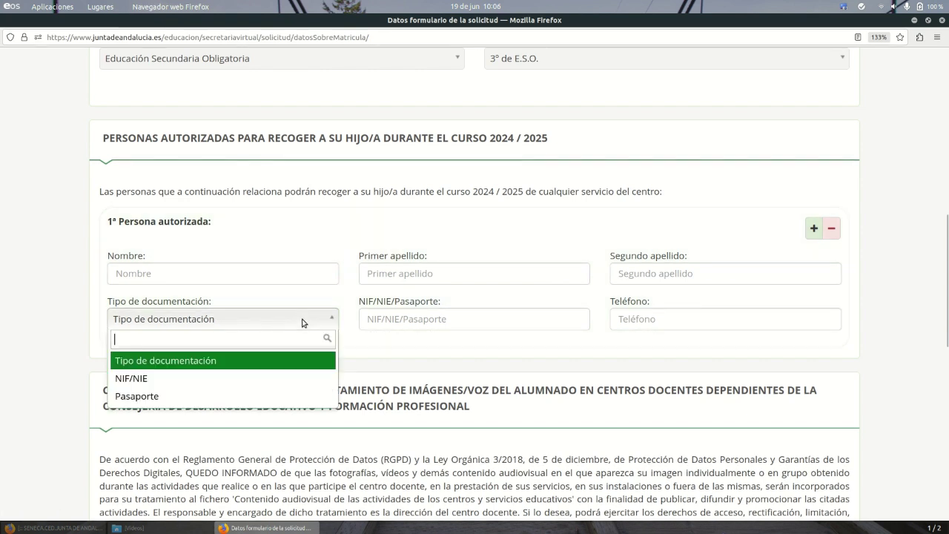
{"action": "left_click", "coordinate": [310, 324]}
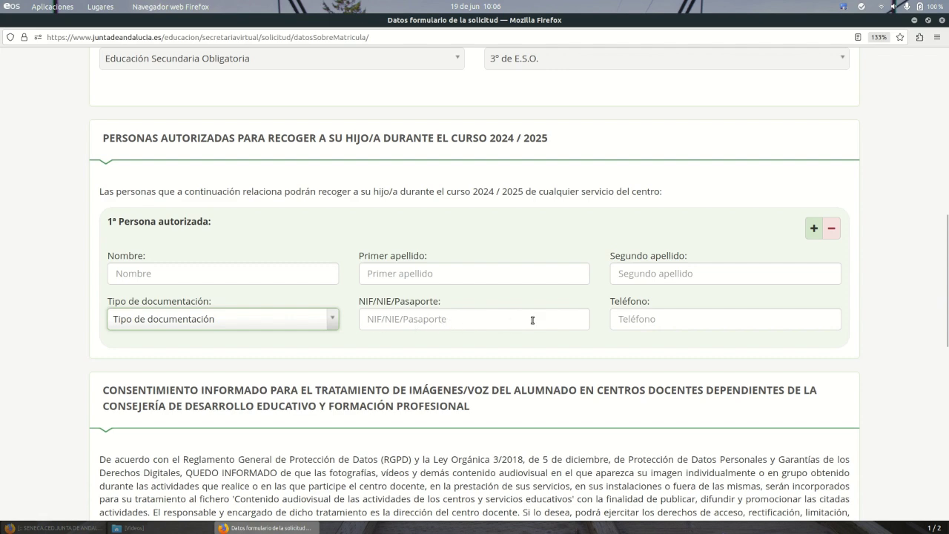
{"action": "scroll", "coordinate": [667, 322], "scroll_direction": "down", "scroll_amount": 2}
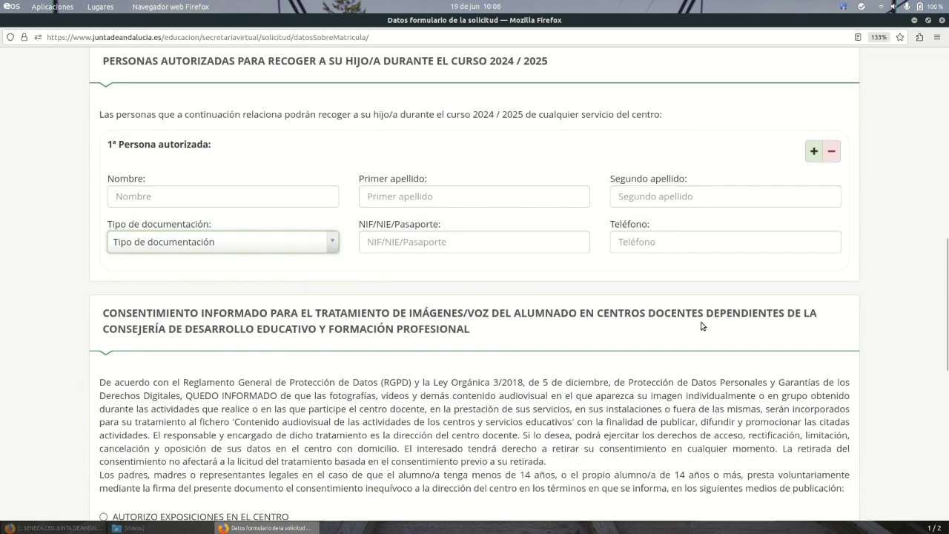
{"action": "scroll", "coordinate": [667, 325], "scroll_direction": "up", "scroll_amount": 2}
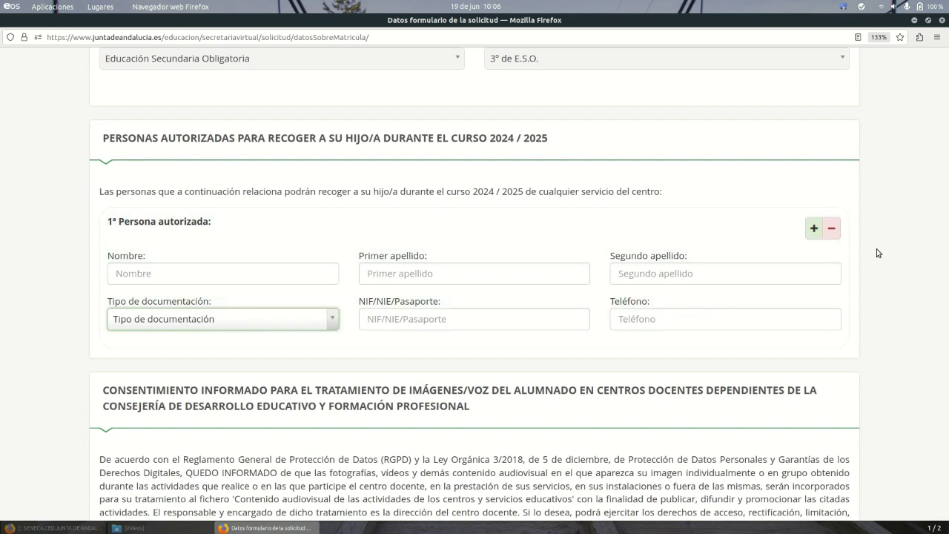
Step: Authorise the student's images for school exhibitions, the school website and social networks, give consent, and save the authorisations form
{"action": "scroll", "coordinate": [881, 252], "scroll_direction": "down", "scroll_amount": 5}
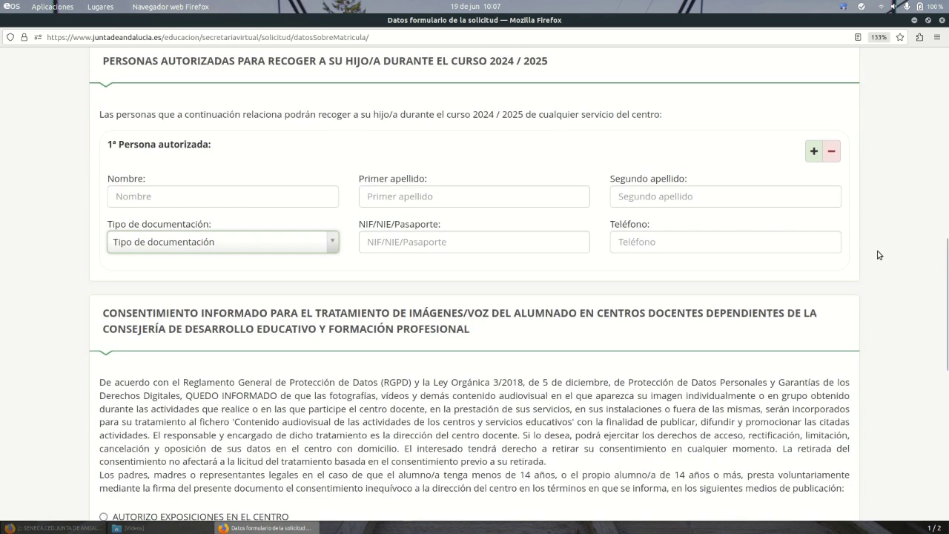
{"action": "scroll", "coordinate": [880, 255], "scroll_direction": "down", "scroll_amount": 3}
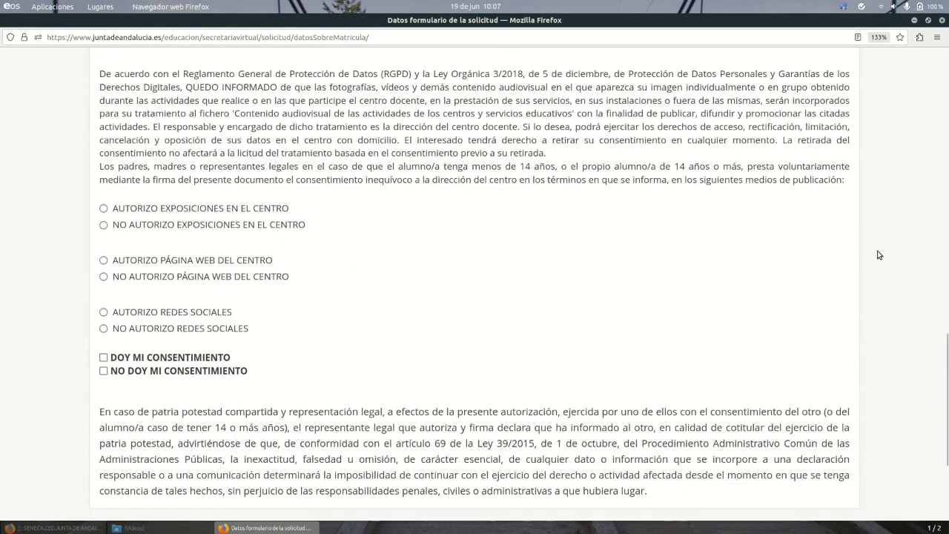
{"action": "scroll", "coordinate": [879, 255], "scroll_direction": "up", "scroll_amount": 2}
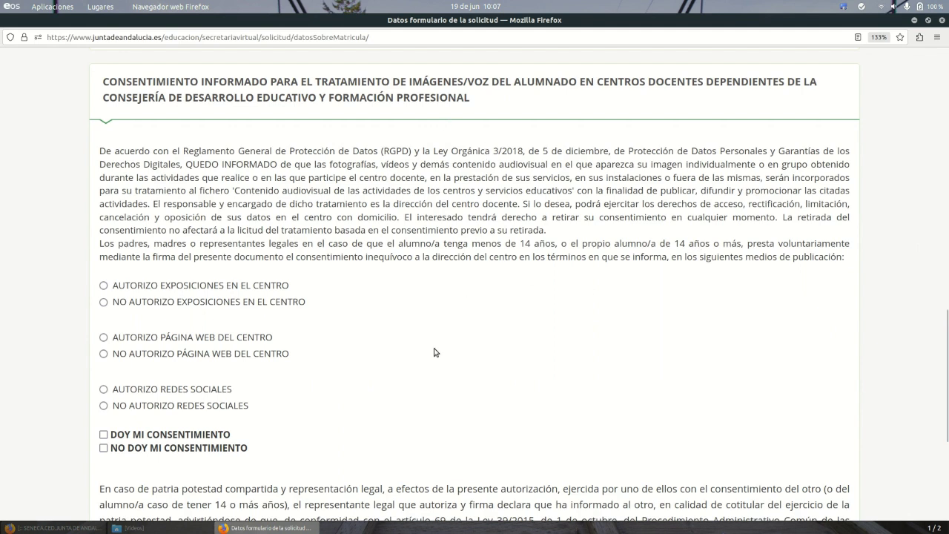
{"action": "left_click", "coordinate": [103, 286]}
{"action": "scroll", "coordinate": [346, 378], "scroll_direction": "down", "scroll_amount": 5}
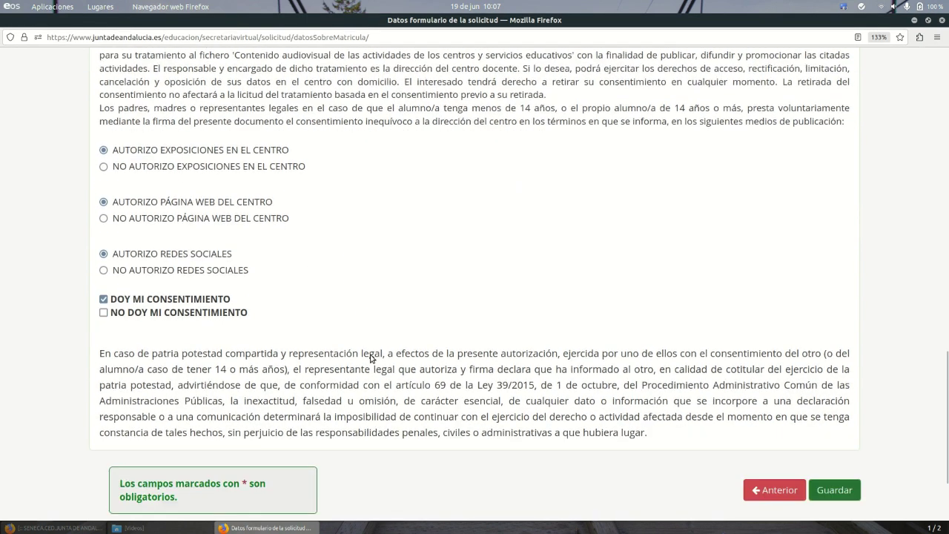
{"action": "scroll", "coordinate": [388, 344], "scroll_direction": "down", "scroll_amount": 2}
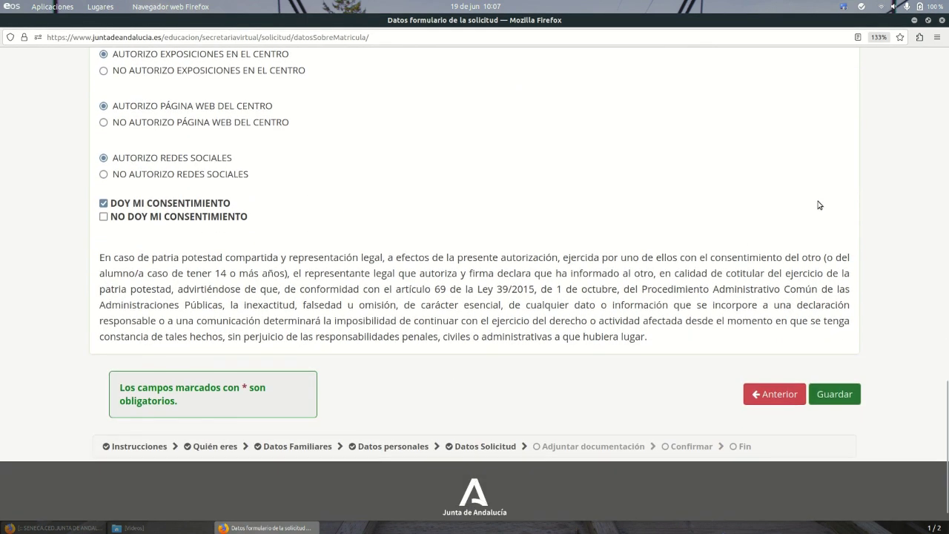
{"action": "left_click", "coordinate": [840, 397]}
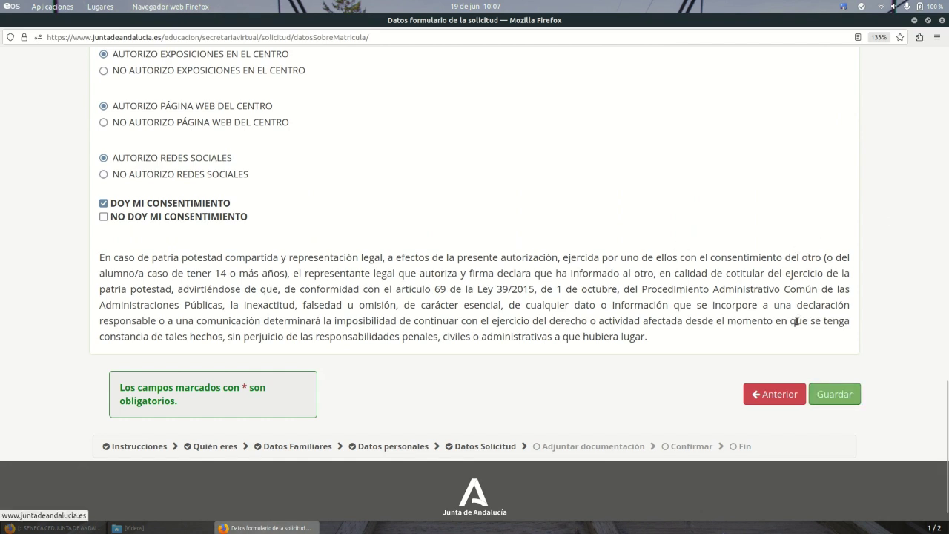
Step: Try to open the online payment for the Seguro escolar and return to the enrolment's list of forms
{"action": "scroll", "coordinate": [726, 259], "scroll_direction": "down", "scroll_amount": 4}
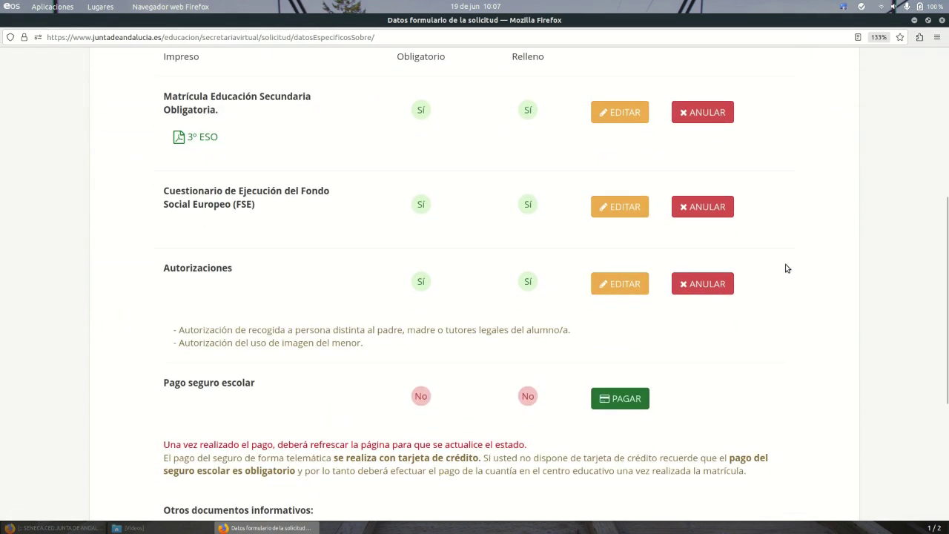
{"action": "left_click", "coordinate": [624, 400]}
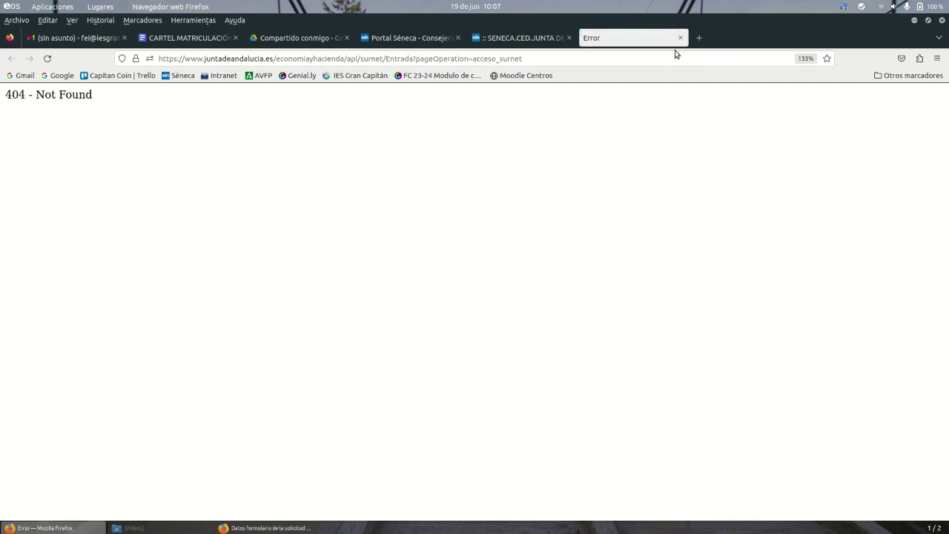
{"action": "left_click", "coordinate": [295, 527]}
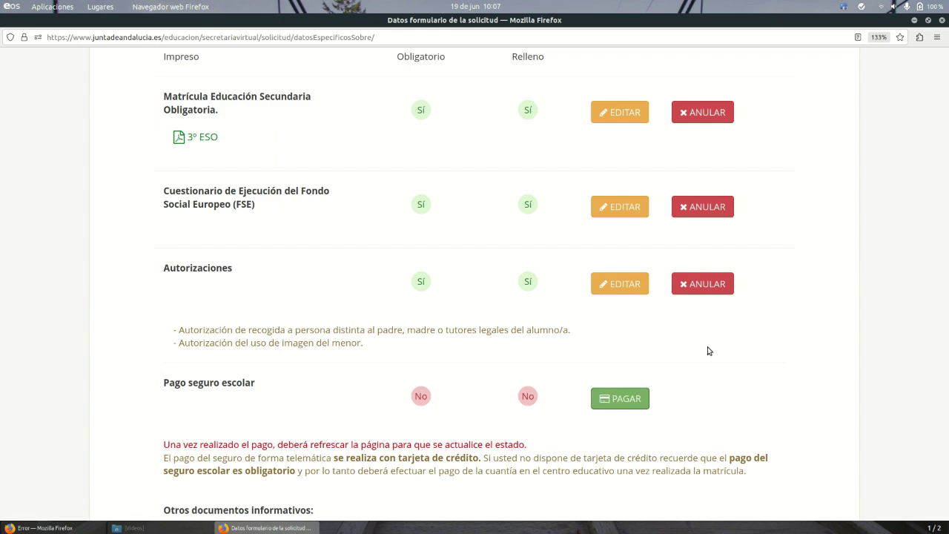
Step: Leave the optional Seguro escolar payment undone and continue to the Adjuntar documentación stage
{"action": "scroll", "coordinate": [708, 351], "scroll_direction": "down", "scroll_amount": 5}
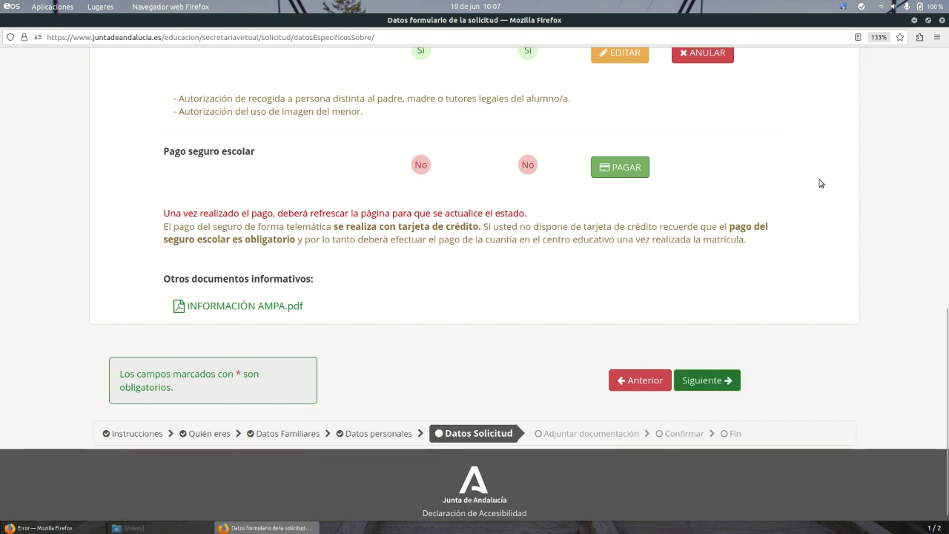
{"action": "left_click", "coordinate": [846, 8]}
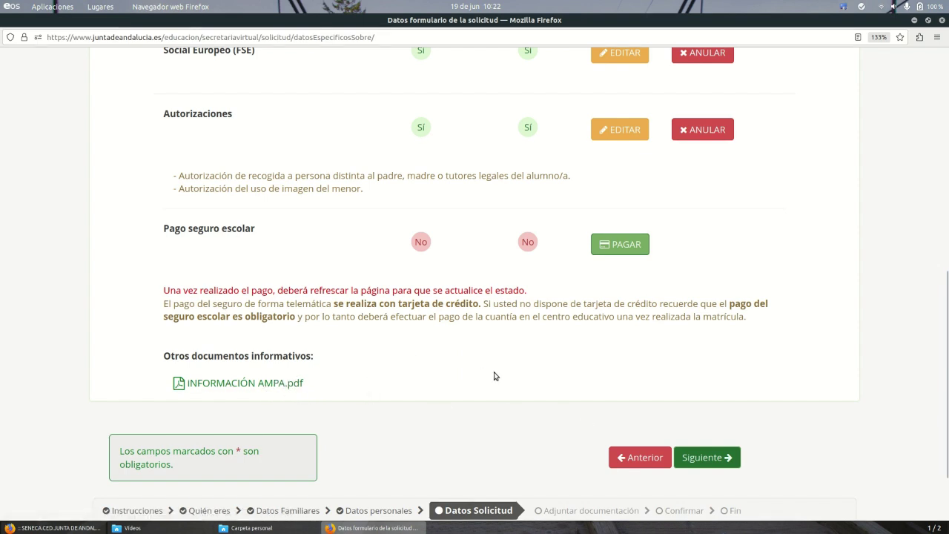
{"action": "left_click", "coordinate": [713, 461]}
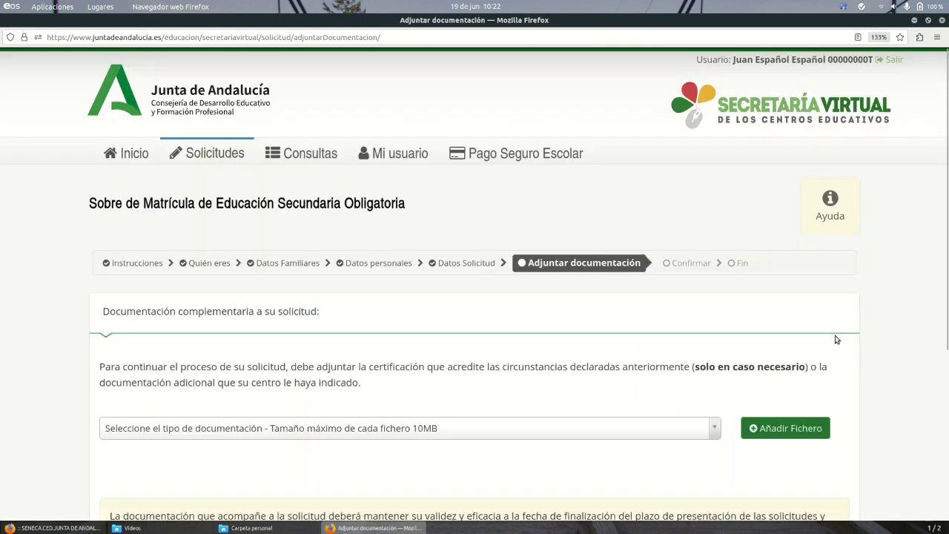
Step: Review the complementary documentation section and continue to the Confirmar stage without attaching any file
{"action": "scroll", "coordinate": [815, 293], "scroll_direction": "down", "scroll_amount": 2}
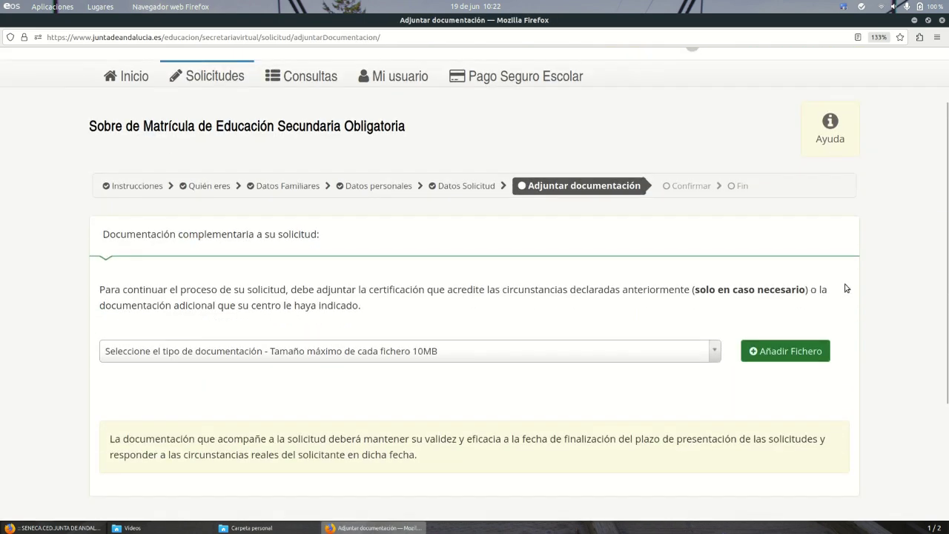
{"action": "scroll", "coordinate": [838, 297], "scroll_direction": "down", "scroll_amount": 2}
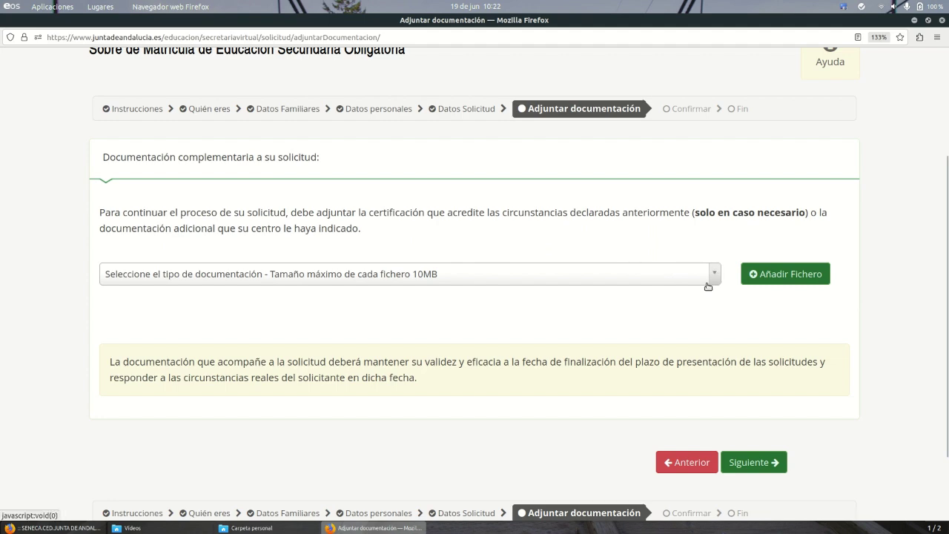
{"action": "scroll", "coordinate": [821, 381], "scroll_direction": "down", "scroll_amount": 2}
{"action": "scroll", "coordinate": [822, 380], "scroll_direction": "up", "scroll_amount": 2}
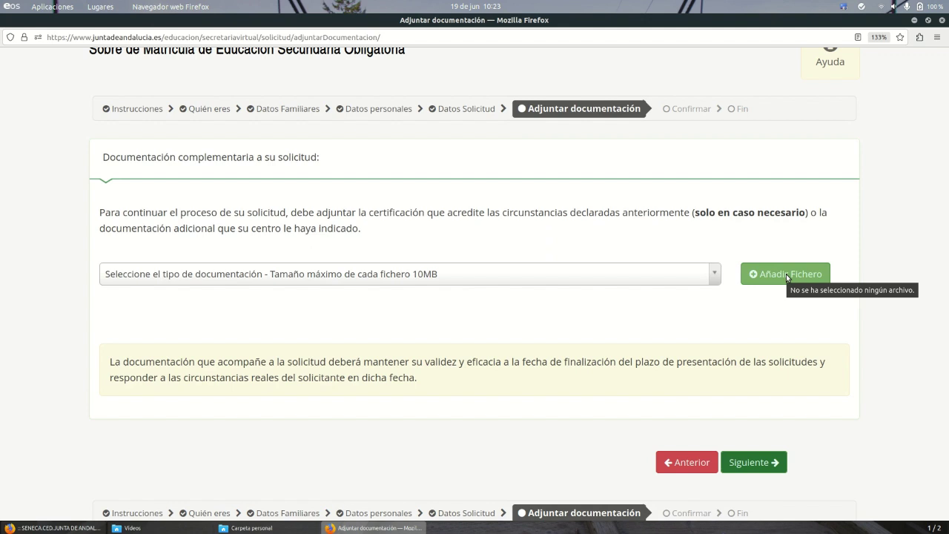
{"action": "left_click", "coordinate": [752, 460]}
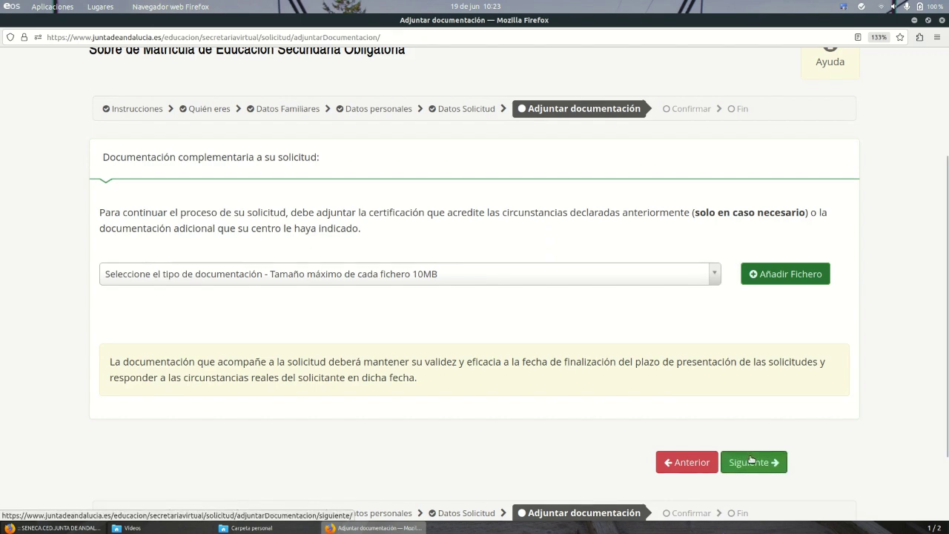
Step: Check the draft of the enrolment document and start signing and submitting the application by SMS
{"action": "scroll", "coordinate": [890, 246], "scroll_direction": "down", "scroll_amount": 1}
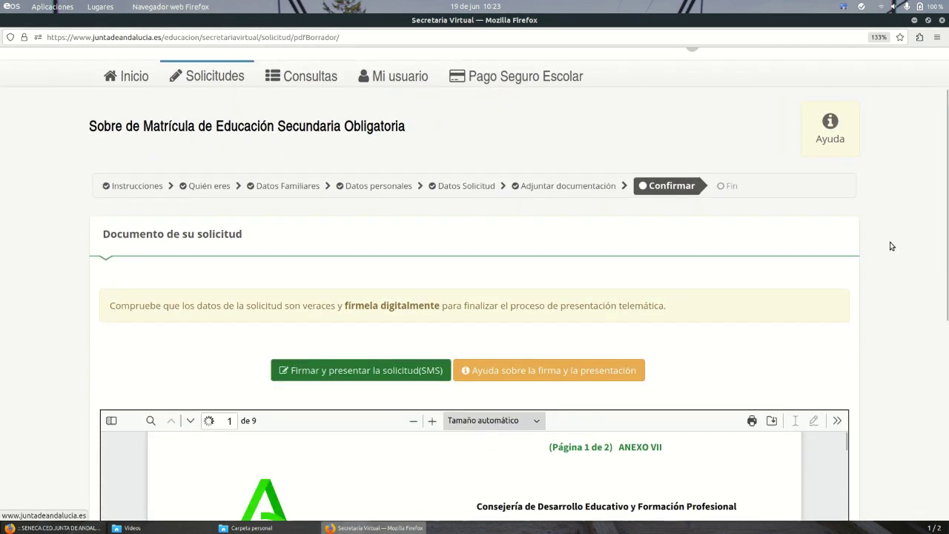
{"action": "scroll", "coordinate": [869, 256], "scroll_direction": "down", "scroll_amount": 4}
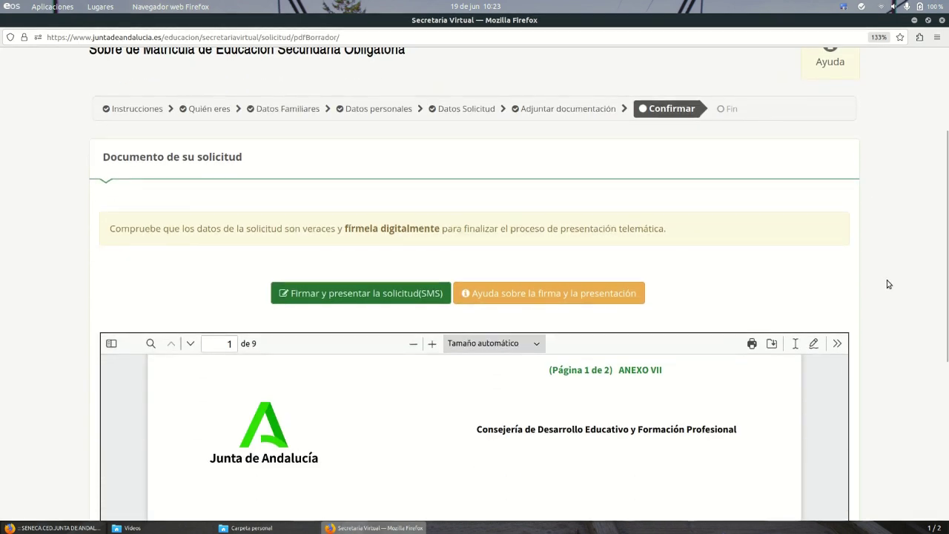
{"action": "scroll", "coordinate": [721, 353], "scroll_direction": "down", "scroll_amount": 5}
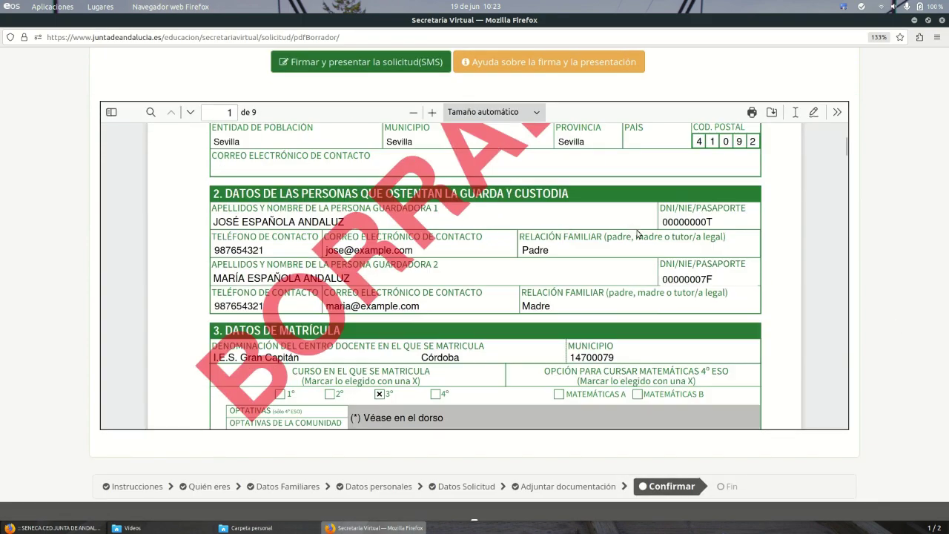
{"action": "scroll", "coordinate": [897, 215], "scroll_direction": "up", "scroll_amount": 4}
{"action": "scroll", "coordinate": [905, 212], "scroll_direction": "down", "scroll_amount": 1}
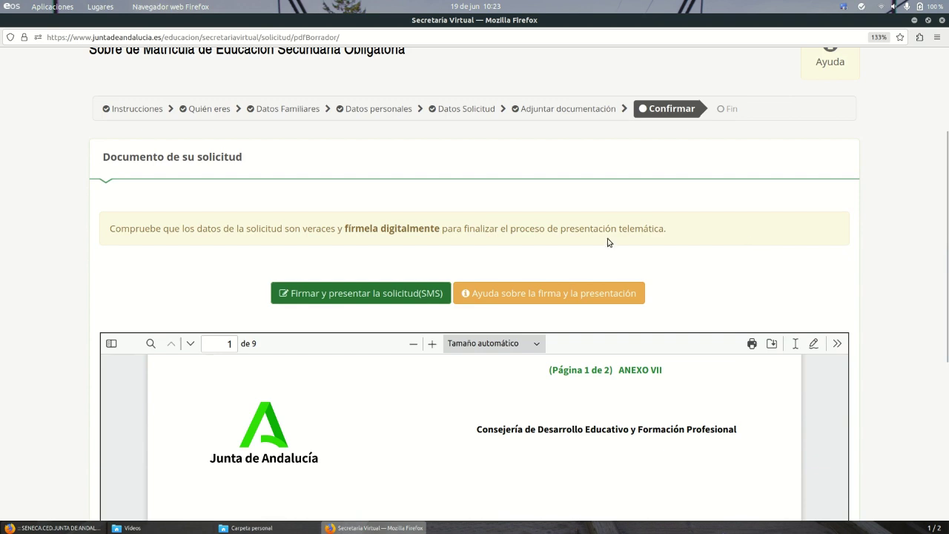
{"action": "left_click", "coordinate": [402, 302]}
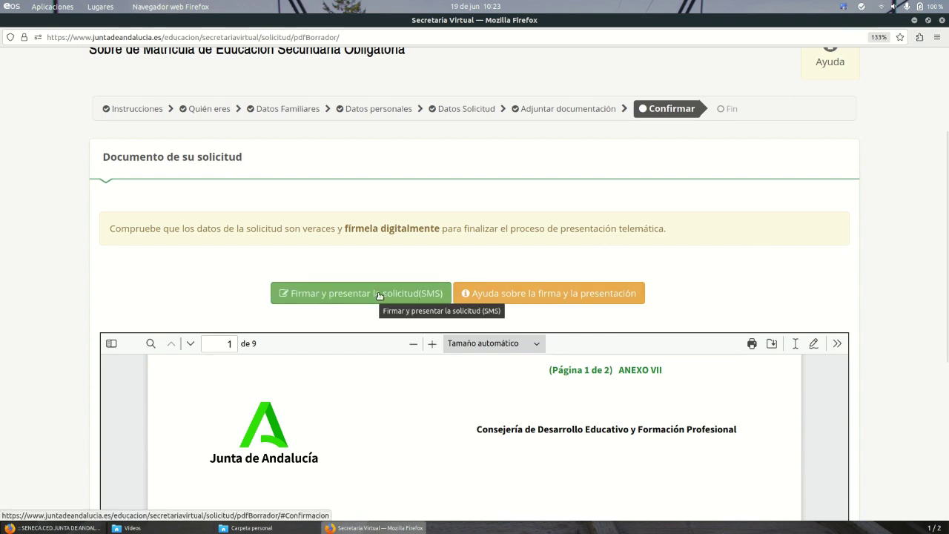
{"action": "left_click", "coordinate": [378, 294]}
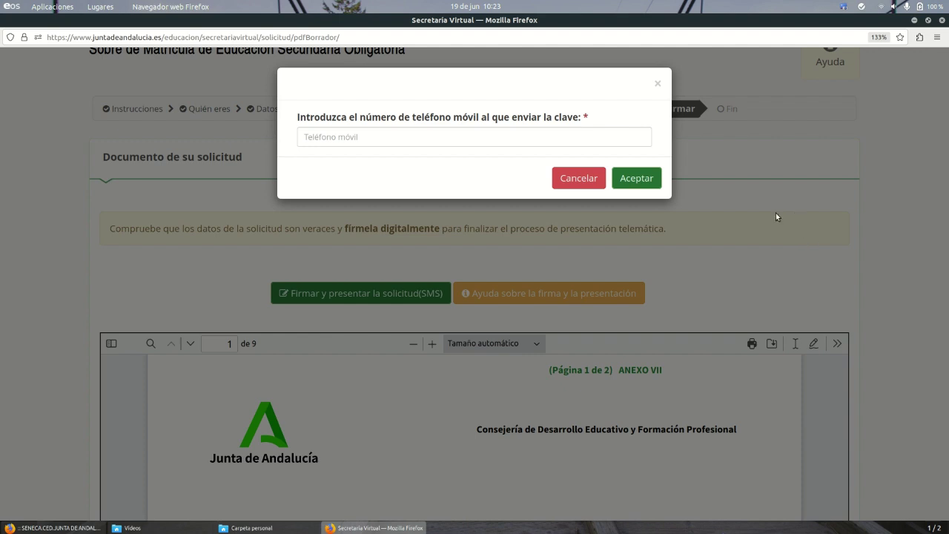
{"action": "left_click", "coordinate": [844, 6]}
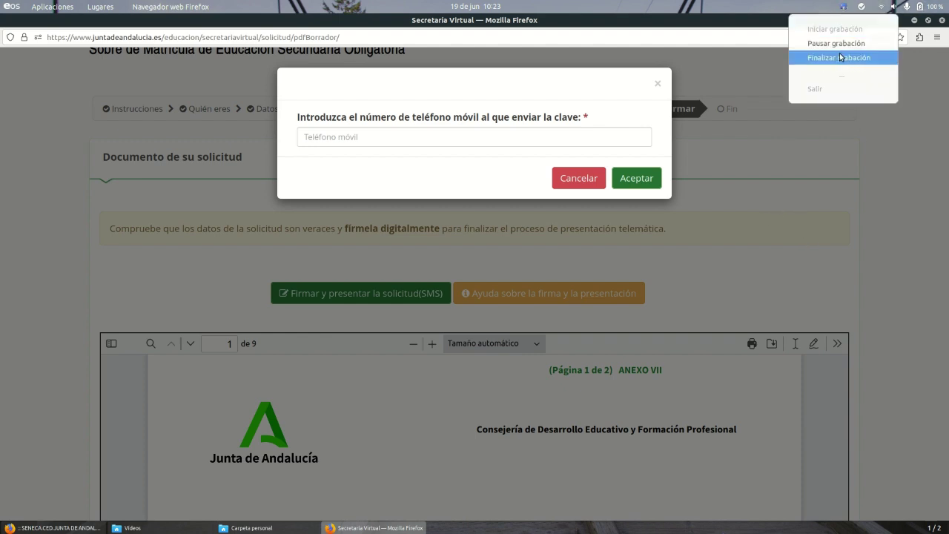